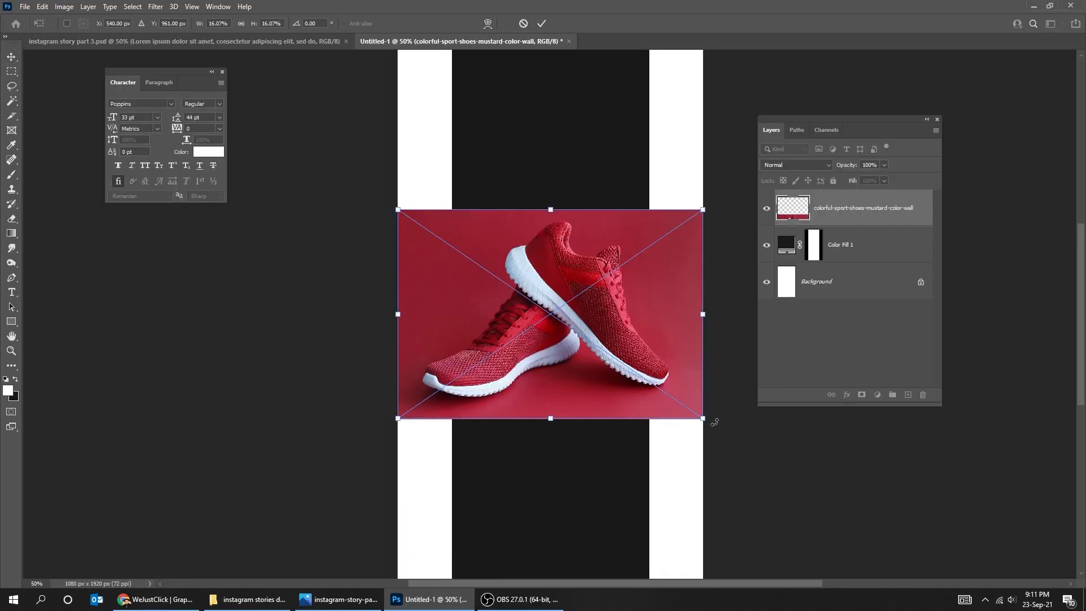
# - Scale the red shoe photo down slightly about its centre so it sits just inside the canvas edges
pyautogui.moveTo(705, 418); pyautogui.dragTo(687, 411)
pyautogui.press('Return')
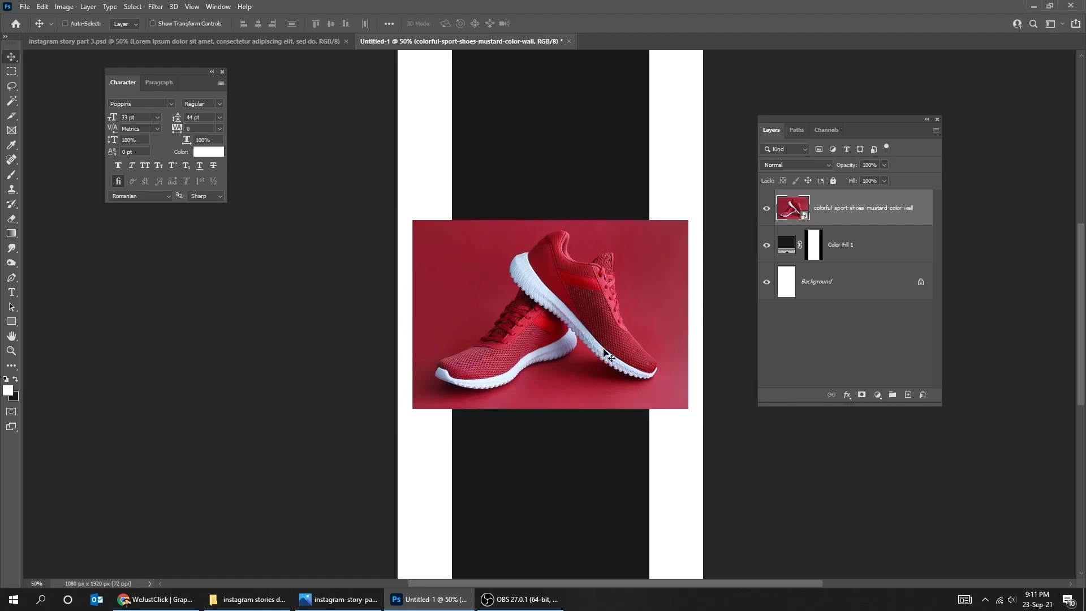
# - Add the text "HOT" on the dark strip above the shoe photo and enlarge it to about 122 pt
pyautogui.press('t')
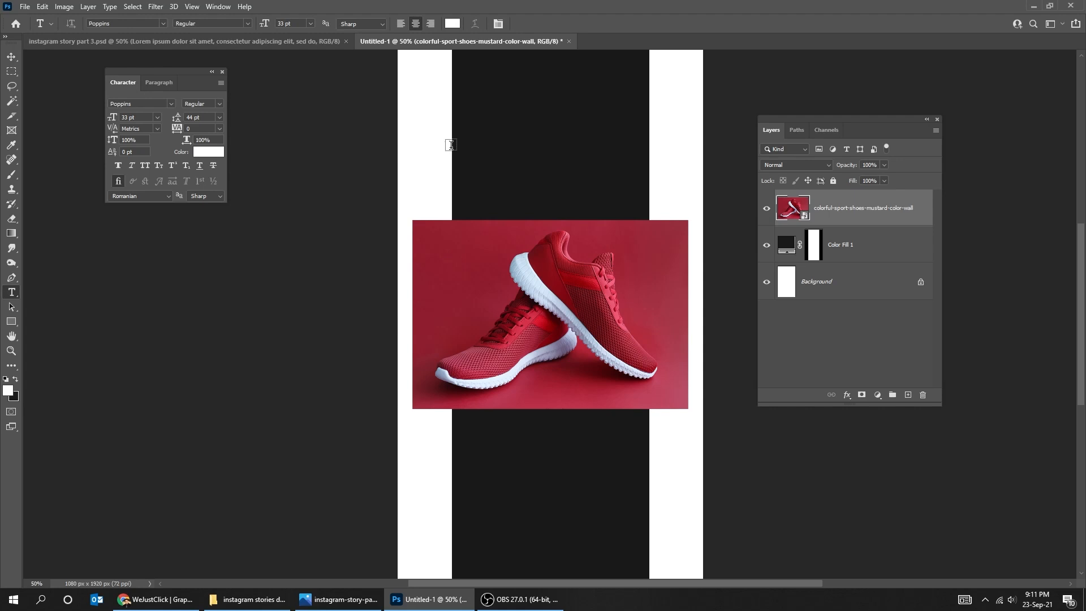
pyautogui.click(515, 143)
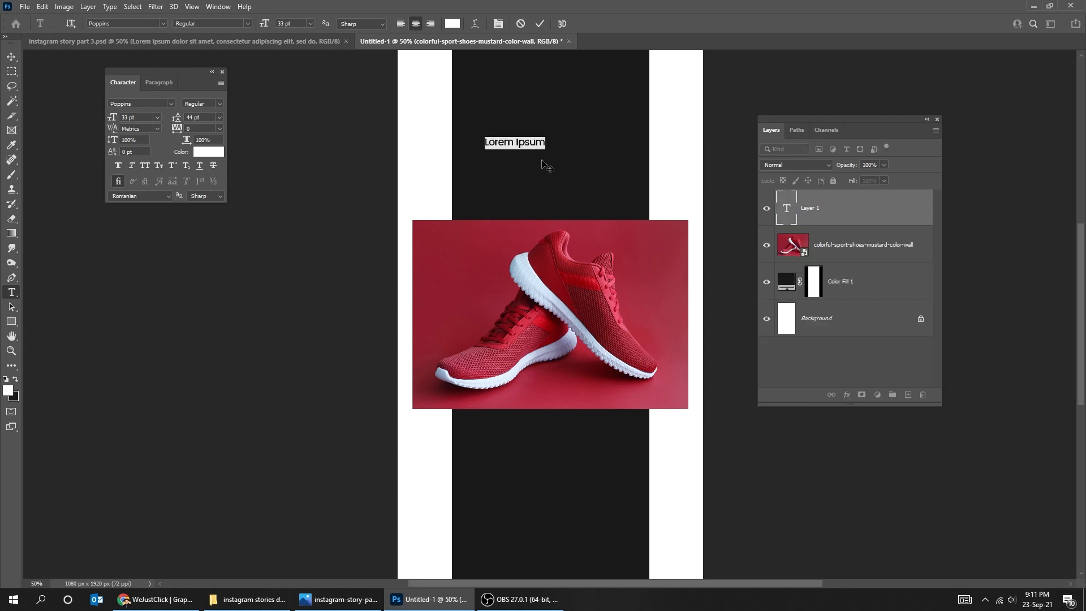
pyautogui.write('HOT')
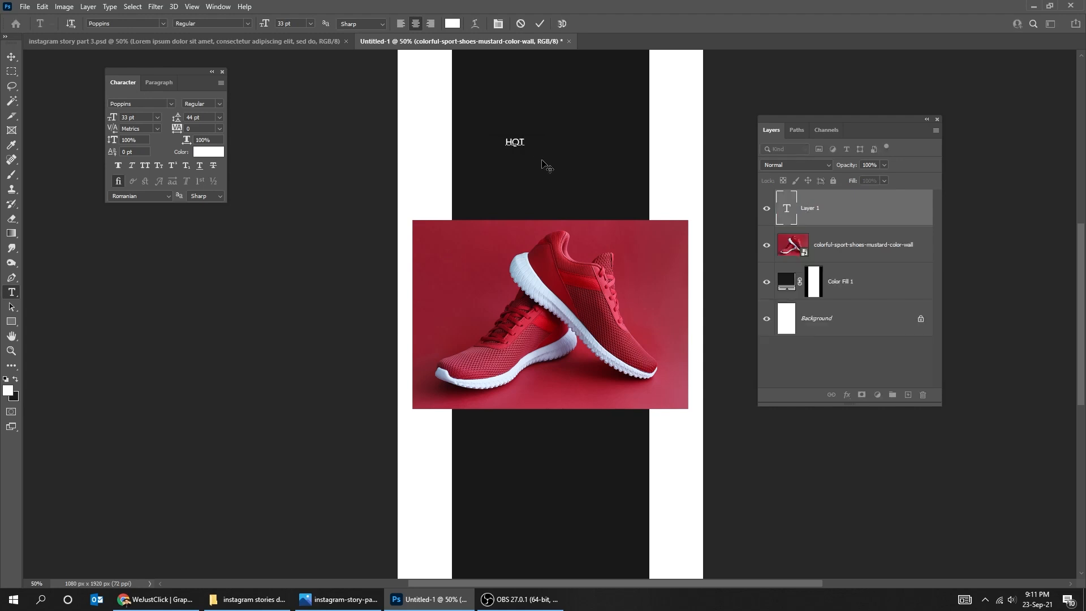
pyautogui.hotkey('ctrl', 'Return')
pyautogui.hotkey('ctrl', 't')
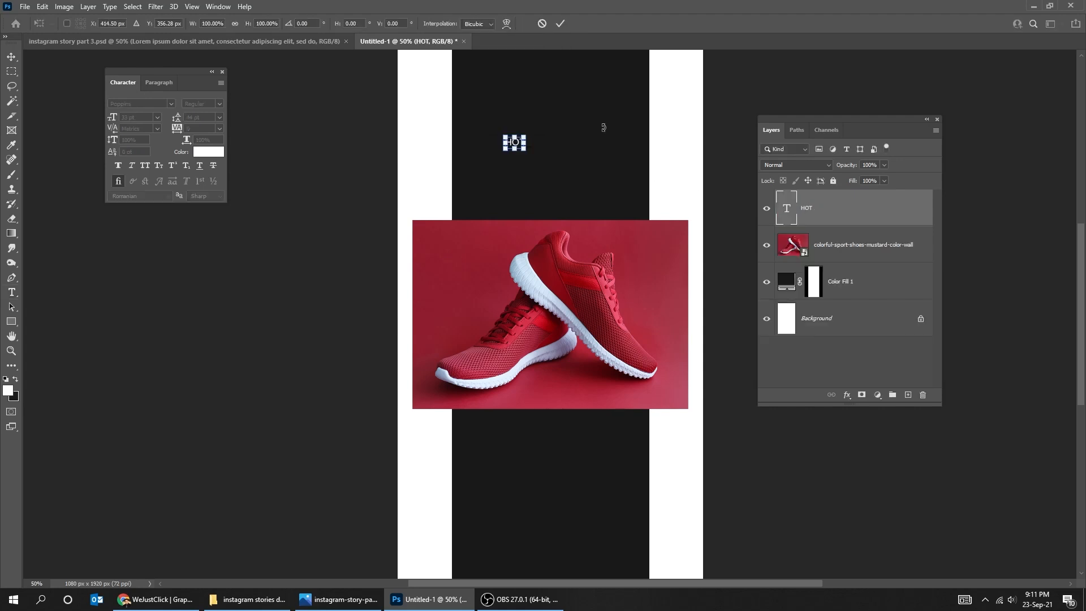
pyautogui.moveTo(525, 132); pyautogui.dragTo(553, 121)
pyautogui.press('Return')
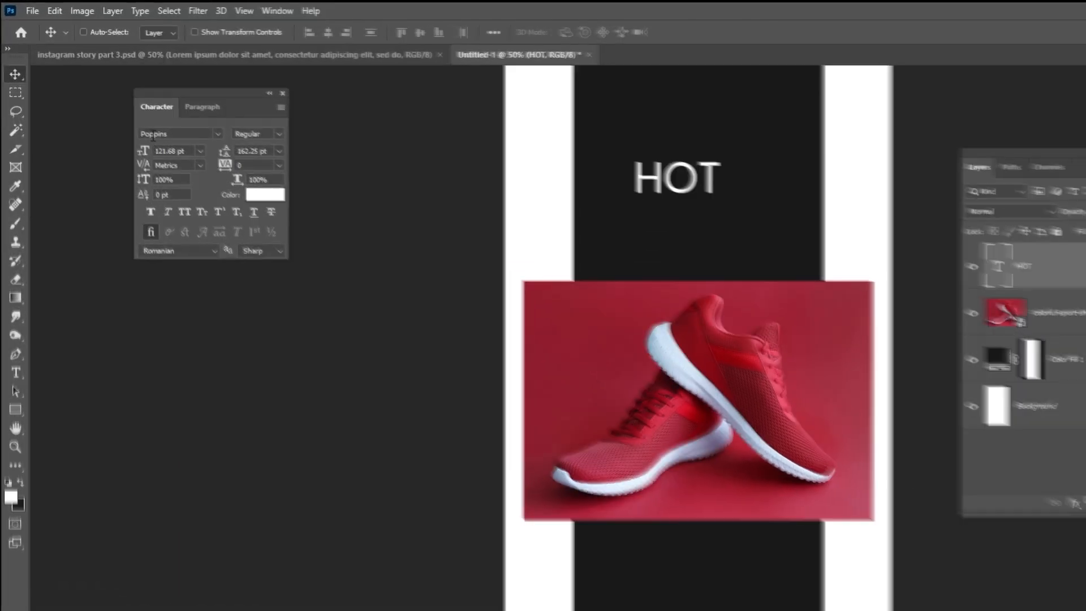
# - Change the font of the "HOT" text to Integral CF Medium
pyautogui.click(135, 104)
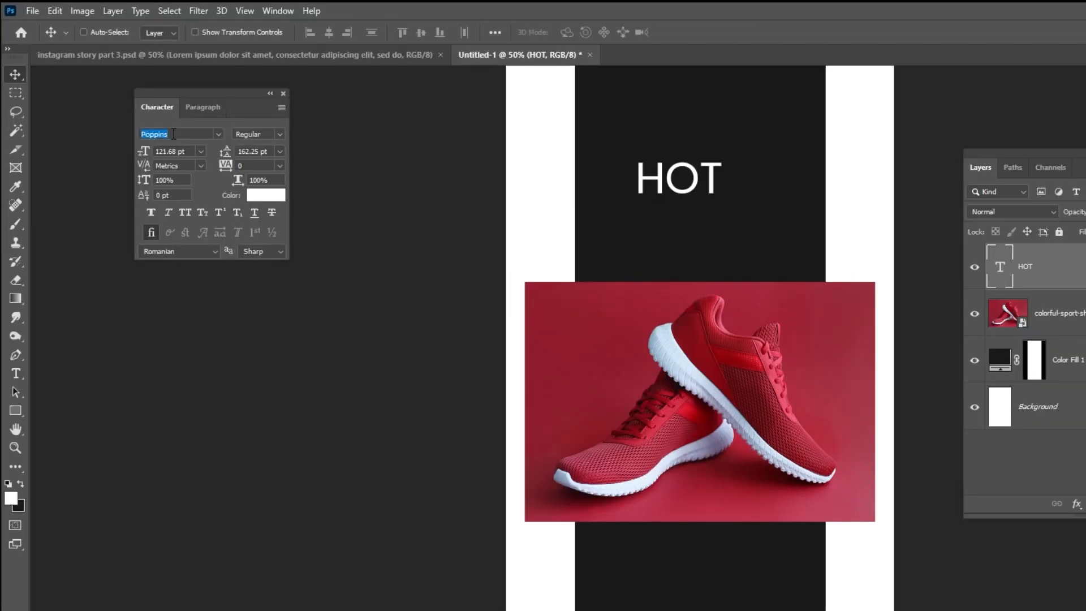
pyautogui.write('INTEGR')
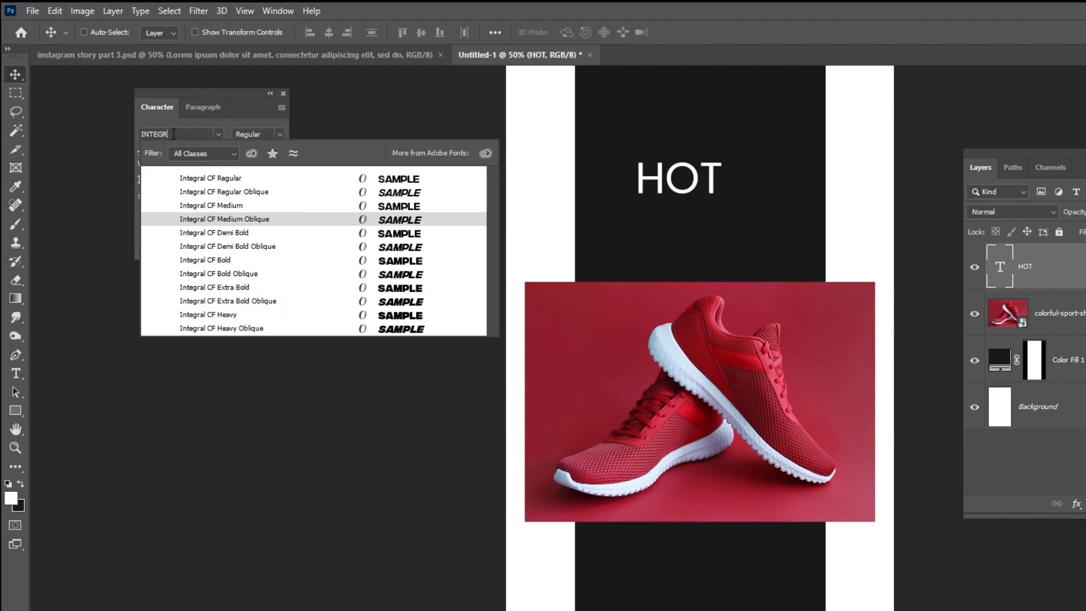
pyautogui.click(225, 206)
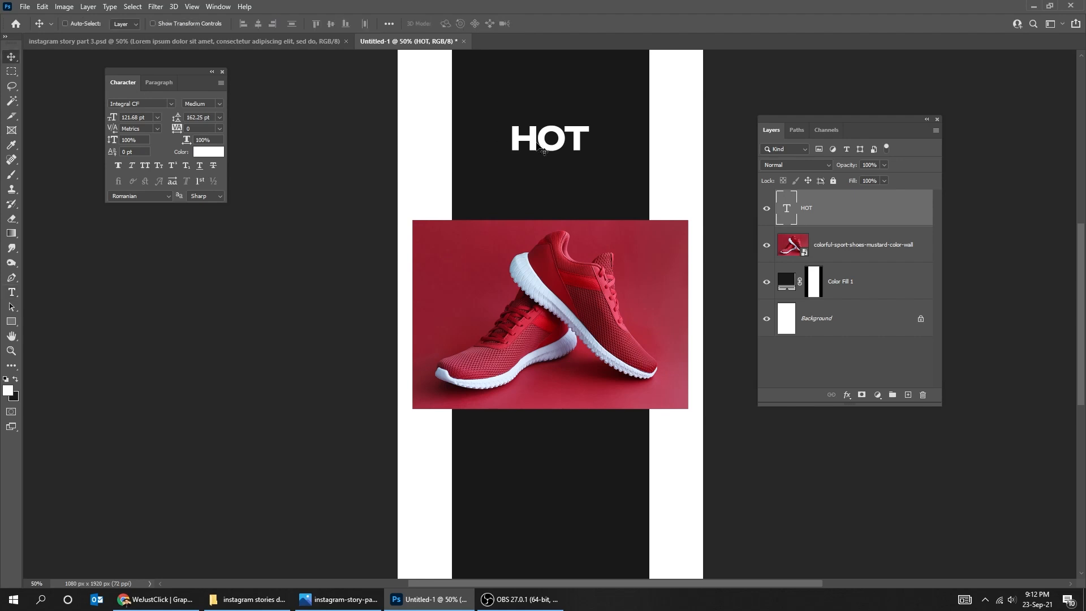
# - Move the "HOT" text slightly higher and centre it horizontally on the canvas
pyautogui.moveTo(544, 151); pyautogui.dragTo(538, 143)
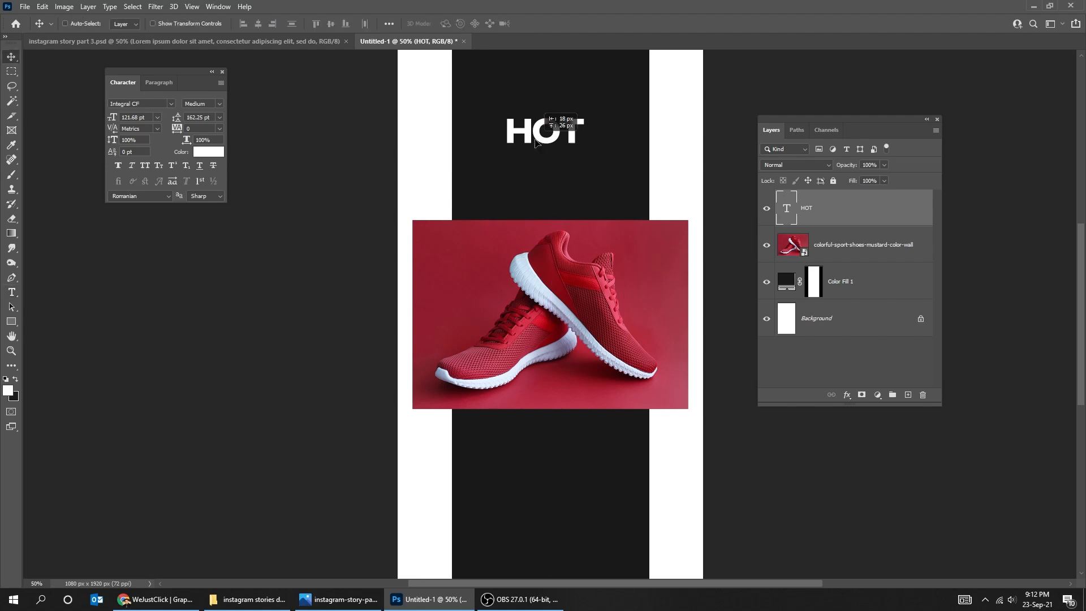
pyautogui.hotkey('ctrl', 'a')
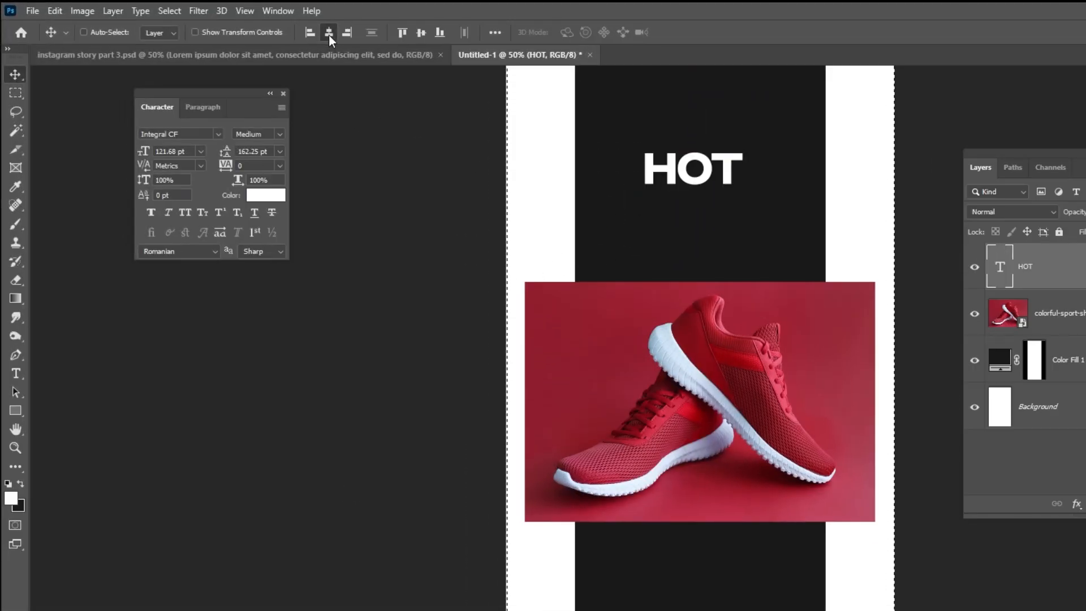
pyautogui.click(328, 32)
pyautogui.hotkey('ctrl', 'd')
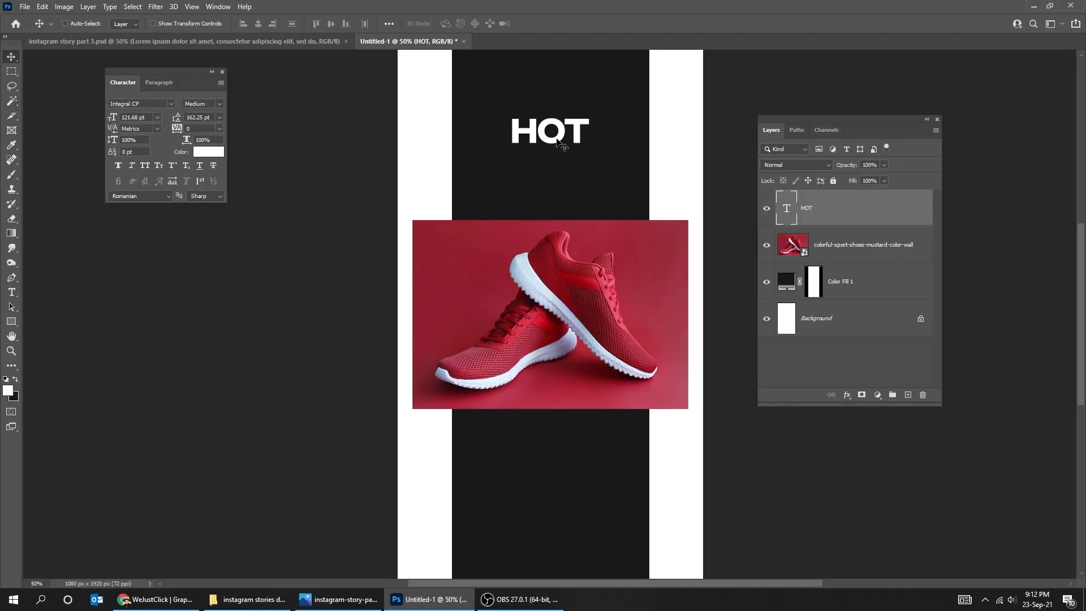
# - Duplicate the "HOT" text directly below itself and change the copy to "DEAL"
pyautogui.moveTo(557, 142); pyautogui.dragTo(558, 172)
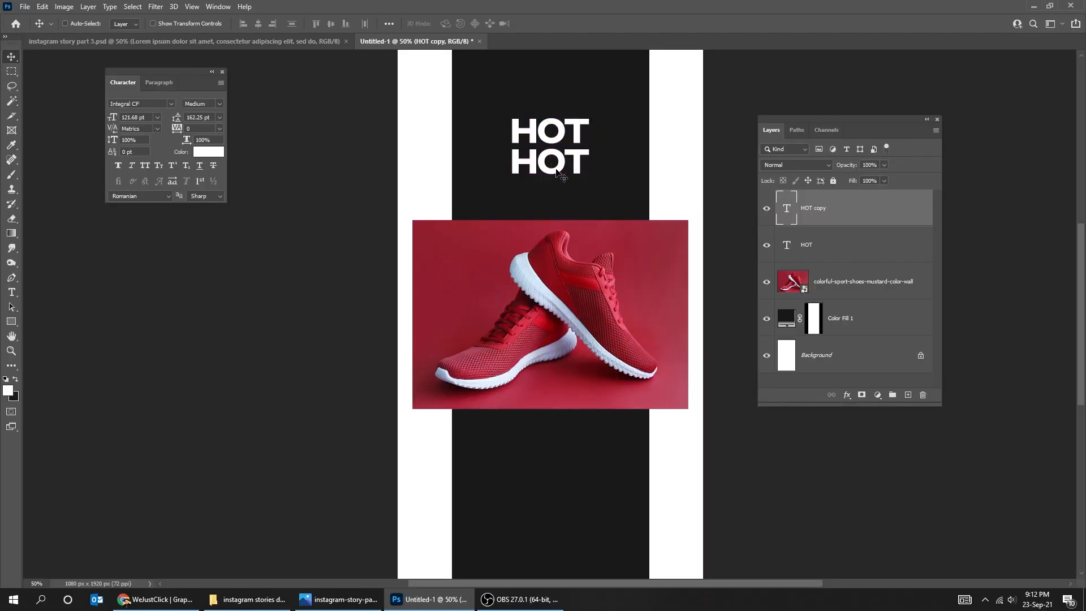
pyautogui.doubleClick(557, 173)
pyautogui.write('DEAL')
pyautogui.hotkey('ctrl', 'Return')
# - Enlarge the "DEAL" text about its centre to about 131%
pyautogui.hotkey('ctrl', 't')
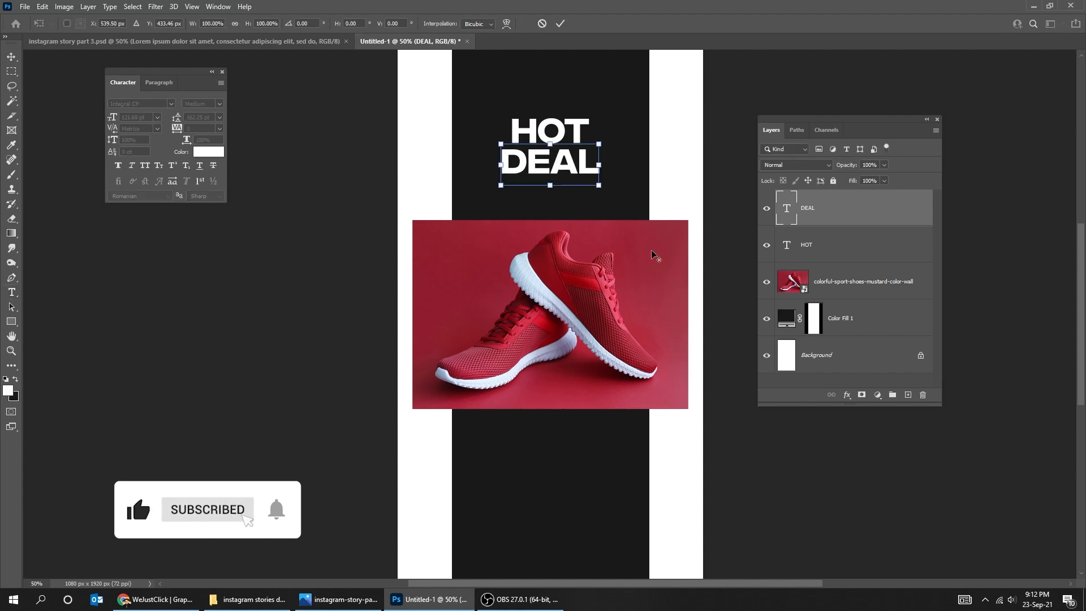
pyautogui.moveTo(599, 185); pyautogui.dragTo(616, 194)
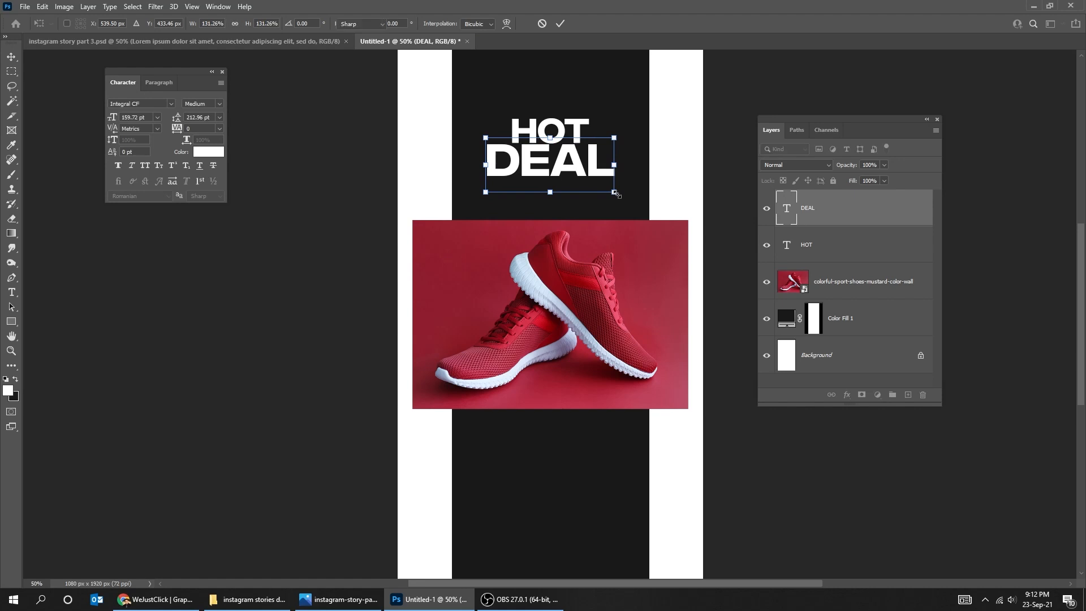
pyautogui.press('Return')
# - Move the "HOT" text up 20 px, and move both the "HOT" and "DEAL" layers up another 30 px
pyautogui.click(832, 244)
pyautogui.hotkey('shift', 'Up')
pyautogui.hotkey('shift', 'Up')
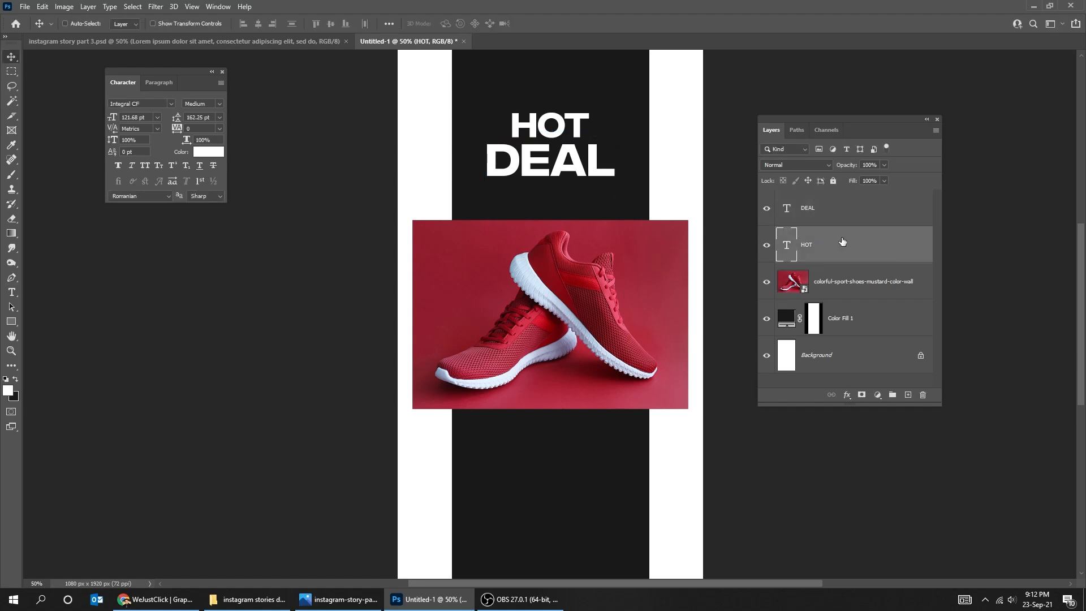
pyautogui.keyDown('shift'); pyautogui.click(838, 221); pyautogui.keyUp('shift')
pyautogui.hotkey('shift', 'Up')
pyautogui.hotkey('shift', 'Up')
pyautogui.hotkey('shift', 'Up')
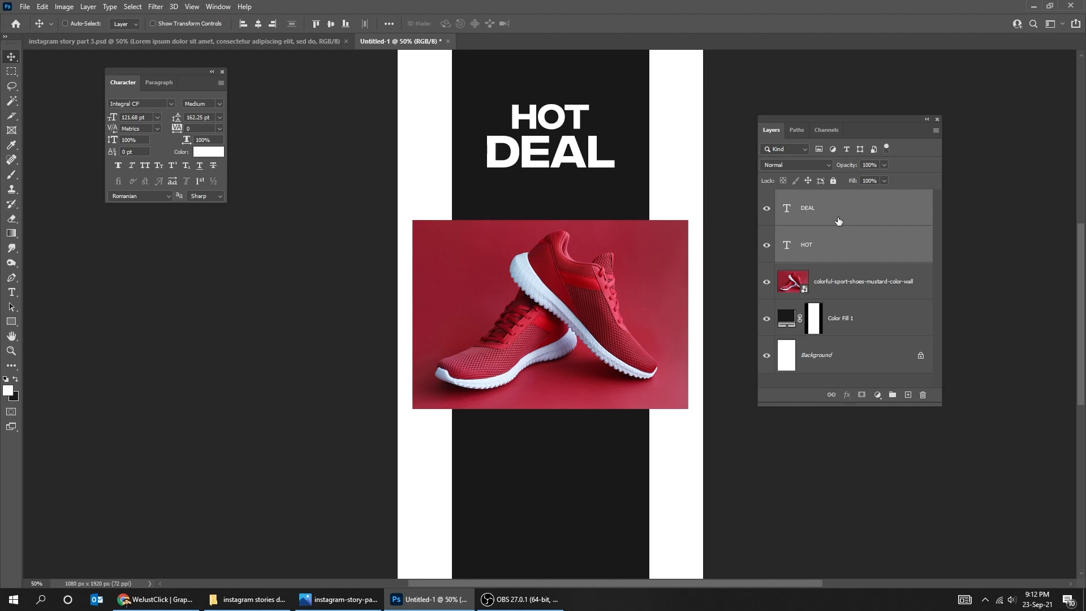
# - Reduce the fill of the "HOT" layer to 0%
pyautogui.click(831, 256)
pyautogui.click(884, 180)
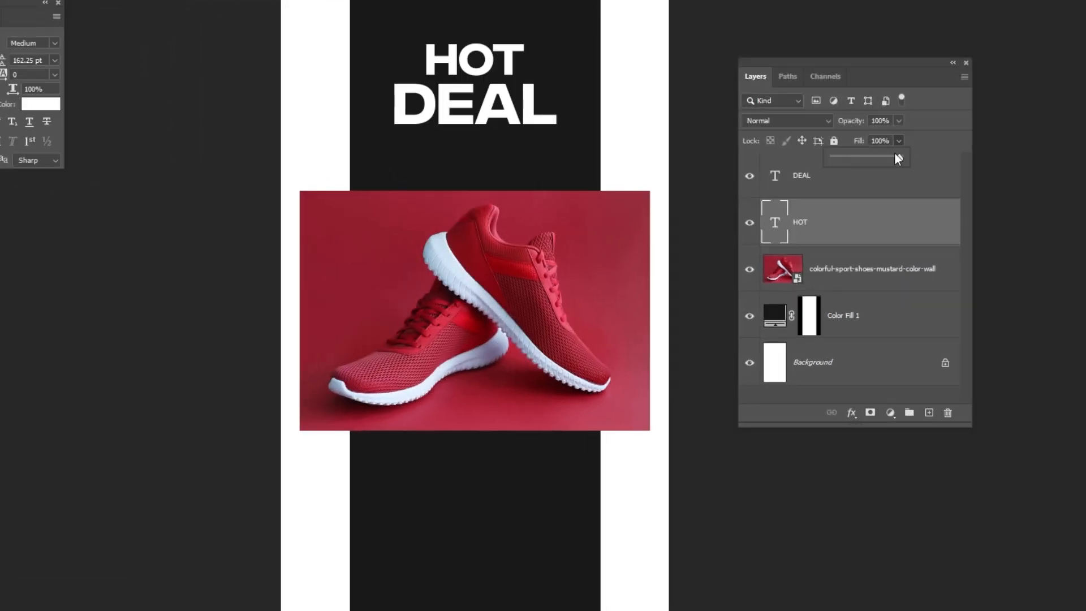
pyautogui.moveTo(870, 157); pyautogui.dragTo(826, 158)
# - Outline the "HOT" text with a Stroke layer effect of 3 px, positioned Outside
pyautogui.click(855, 422)
pyautogui.click(855, 421)
pyautogui.click(883, 459)
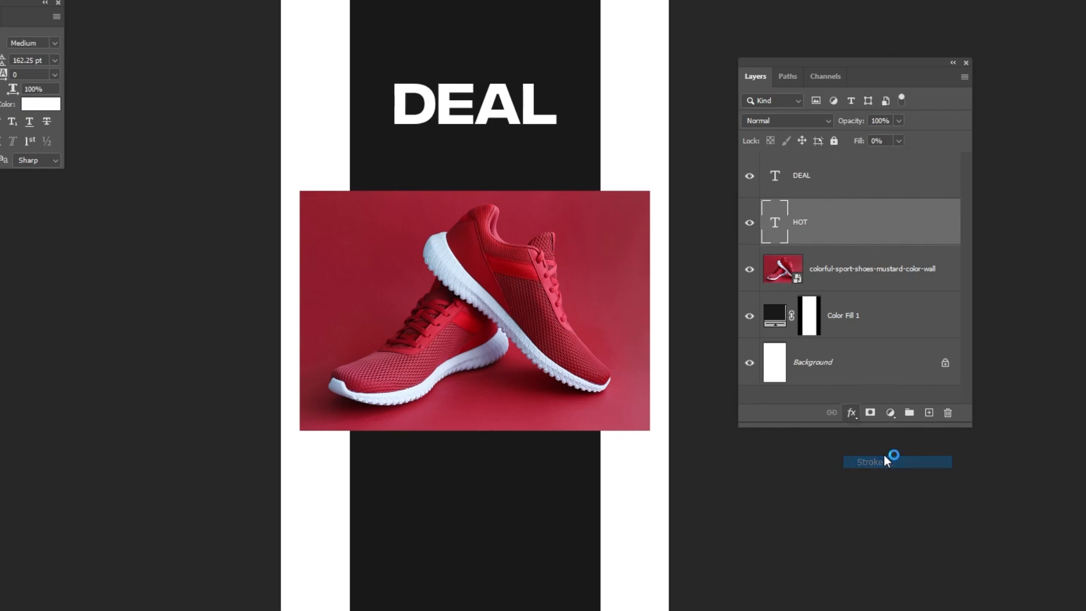
pyautogui.moveTo(782, 257); pyautogui.dragTo(597, 228)
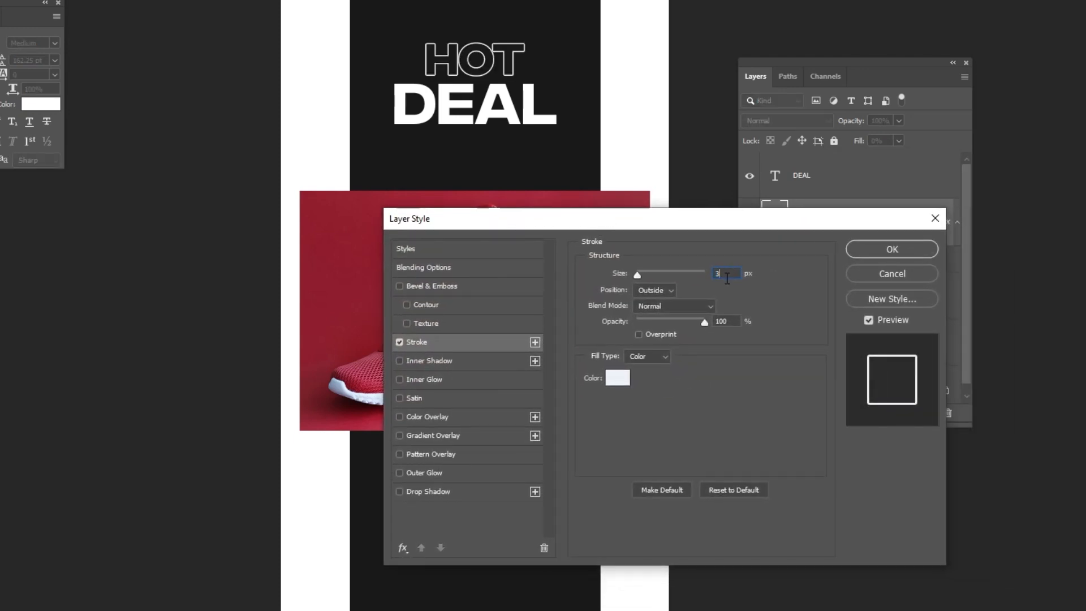
pyautogui.click(655, 290)
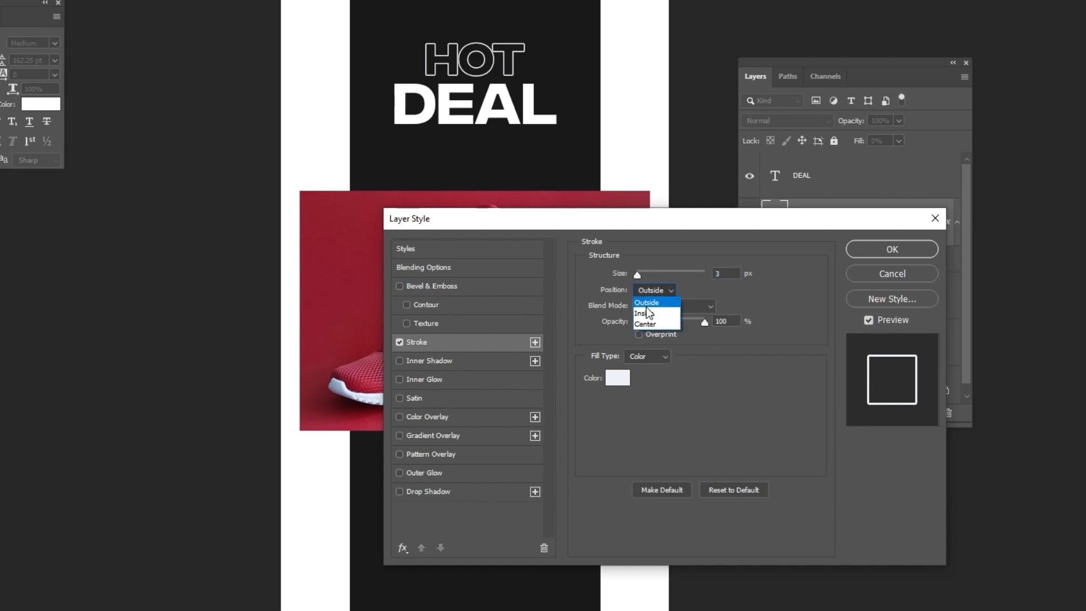
pyautogui.click(663, 299)
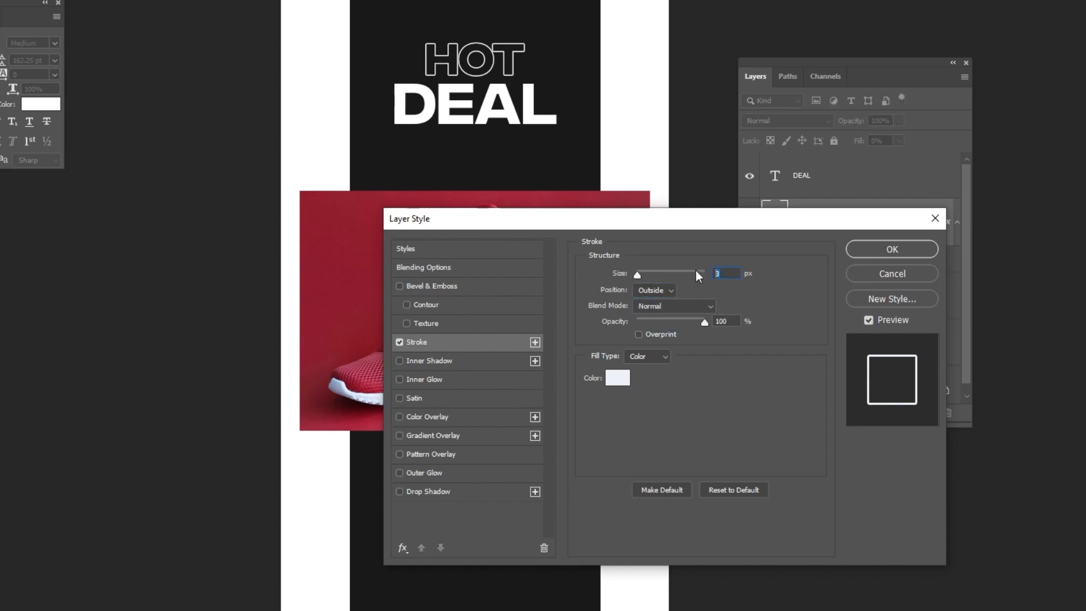
pyautogui.click(886, 247)
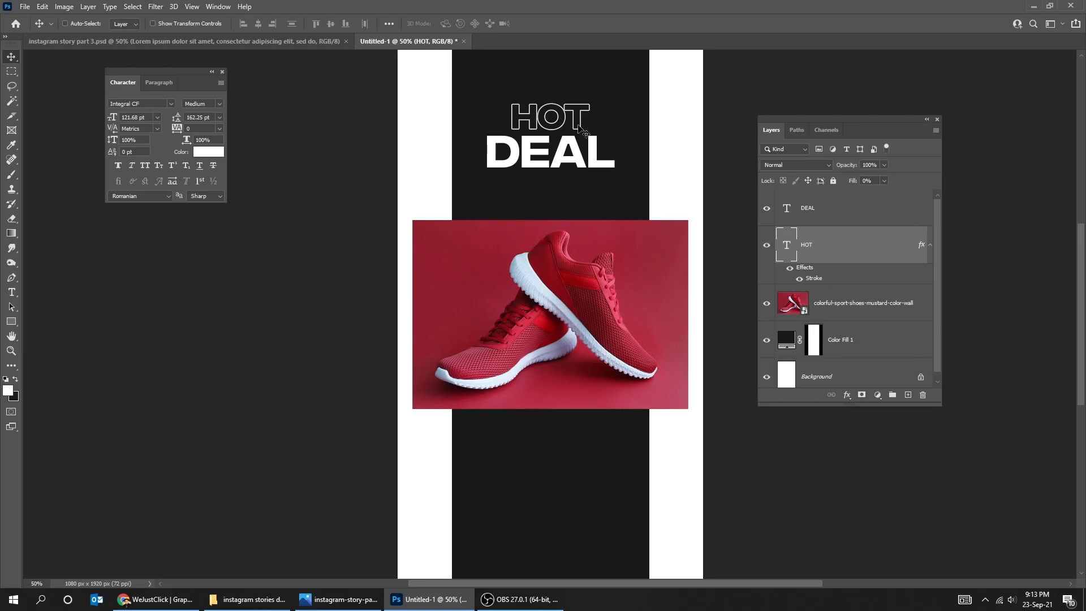
# - Nudge the outlined "HOT" text up by 6 px to widen the gap above "DEAL"
pyautogui.press('Up')
pyautogui.press('Up')
pyautogui.press('Up')
pyautogui.press('Up')
pyautogui.press('Up')
pyautogui.press('Up')
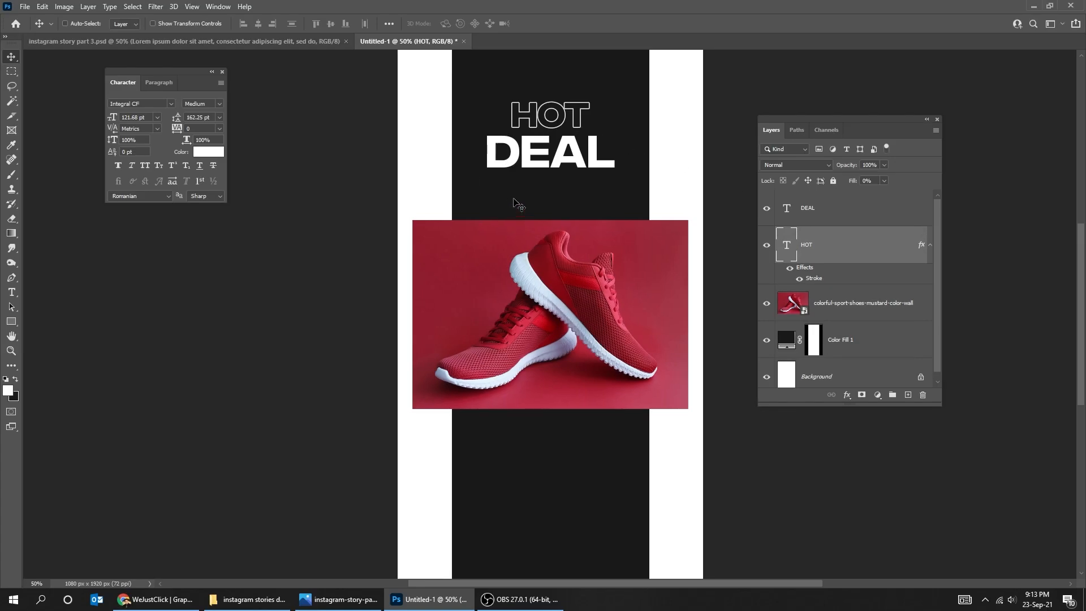
# - Add the text "UP TO 80 %" between "DEAL" and the shoe photo
pyautogui.press('t')
pyautogui.click(491, 190)
pyautogui.click(491, 188)
pyautogui.write('UP TO')
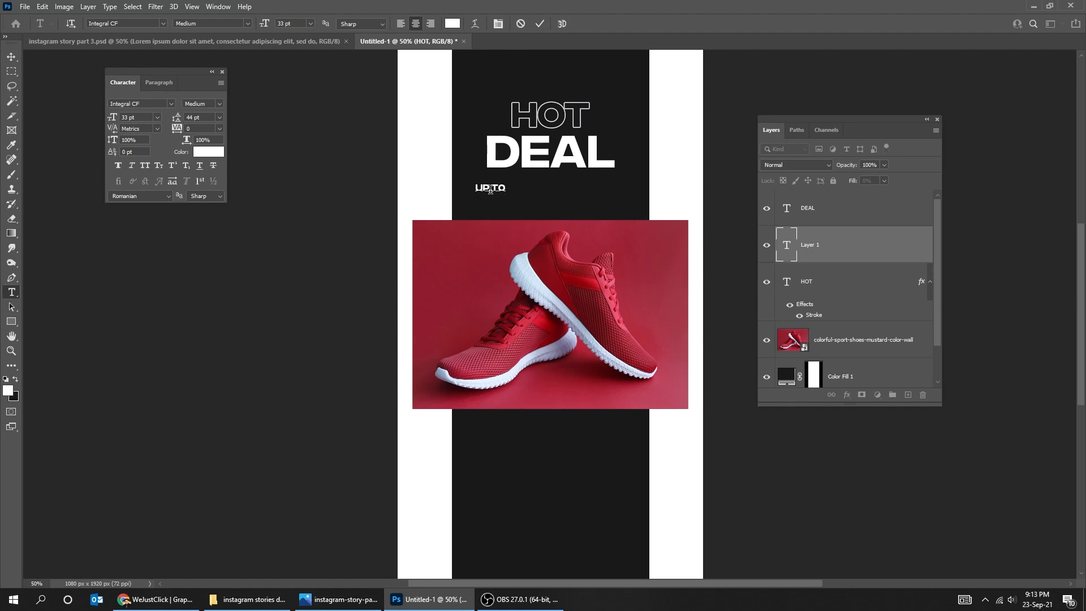
pyautogui.write(' 80 %')
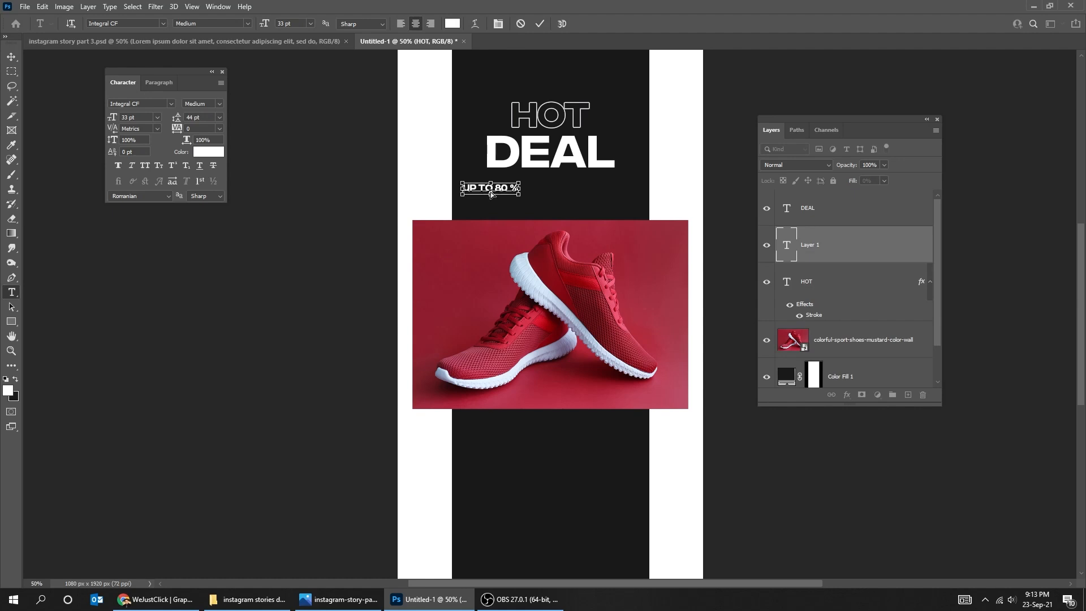
pyautogui.hotkey('ctrl', 'Return')
# - Centre the "UP TO 80 %" text horizontally on the canvas and clear the selection
pyautogui.hotkey('ctrl', 'a')
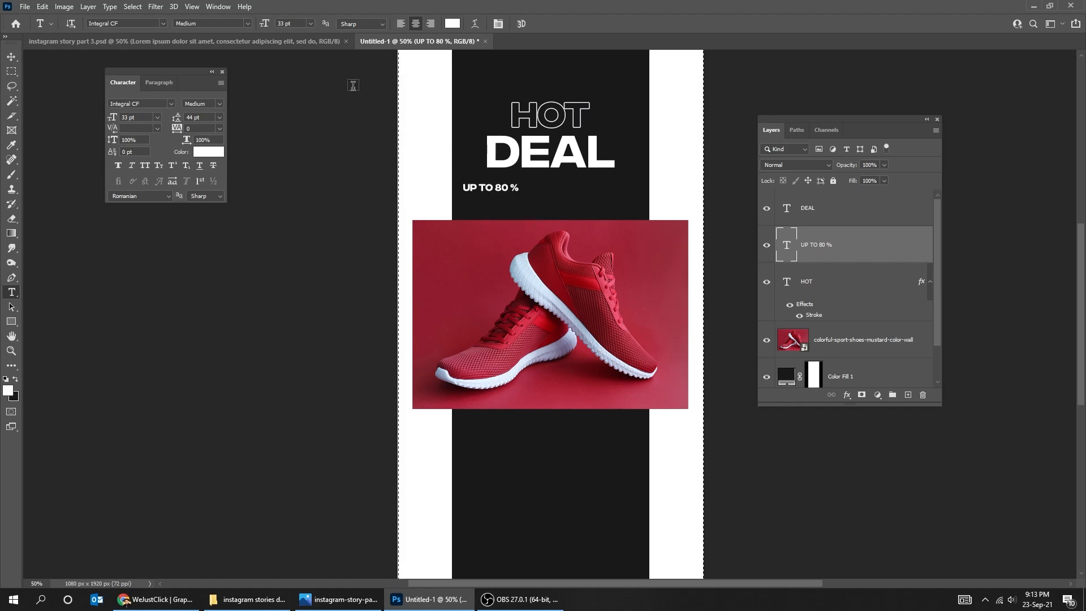
pyautogui.click(11, 56)
pyautogui.click(258, 23)
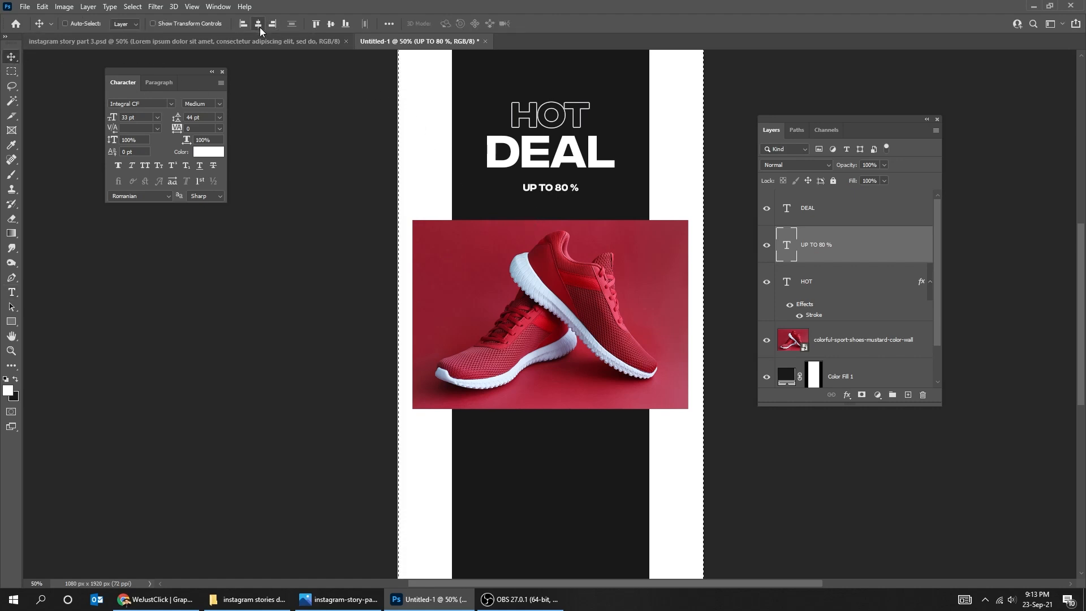
pyautogui.hotkey('ctrl', 'd')
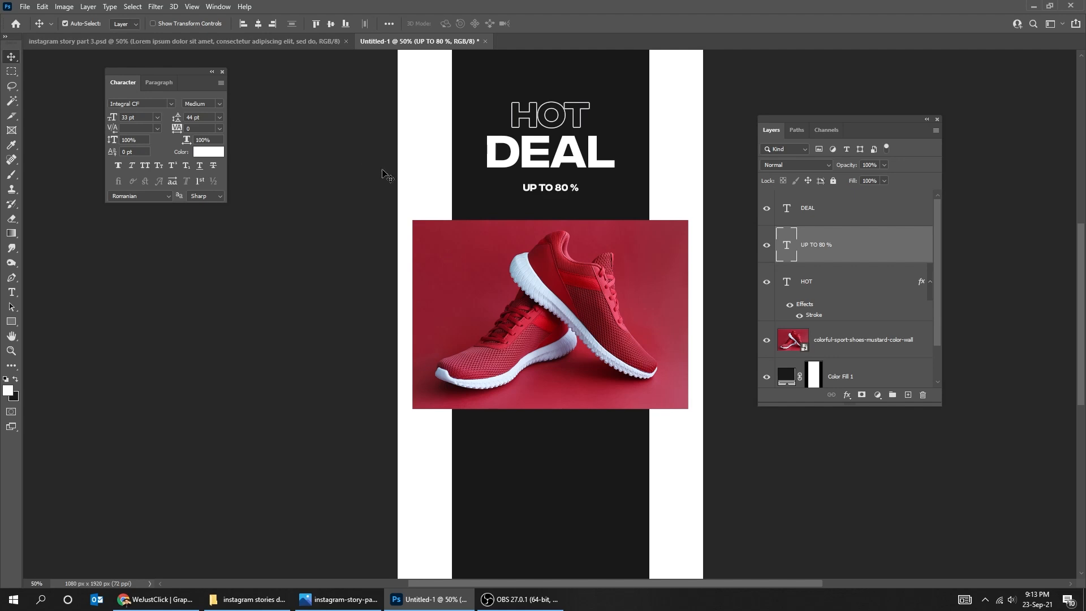
# - Scale the "UP TO 80 %" text up to about 44 pt
pyautogui.hotkey('ctrl', 't')
pyautogui.moveTo(578, 192); pyautogui.dragTo(586, 197)
pyautogui.press('Return')
# - Set the tracking of "UP TO 80 %" to 200 and move the text up 20 px
pyautogui.click(237, 164)
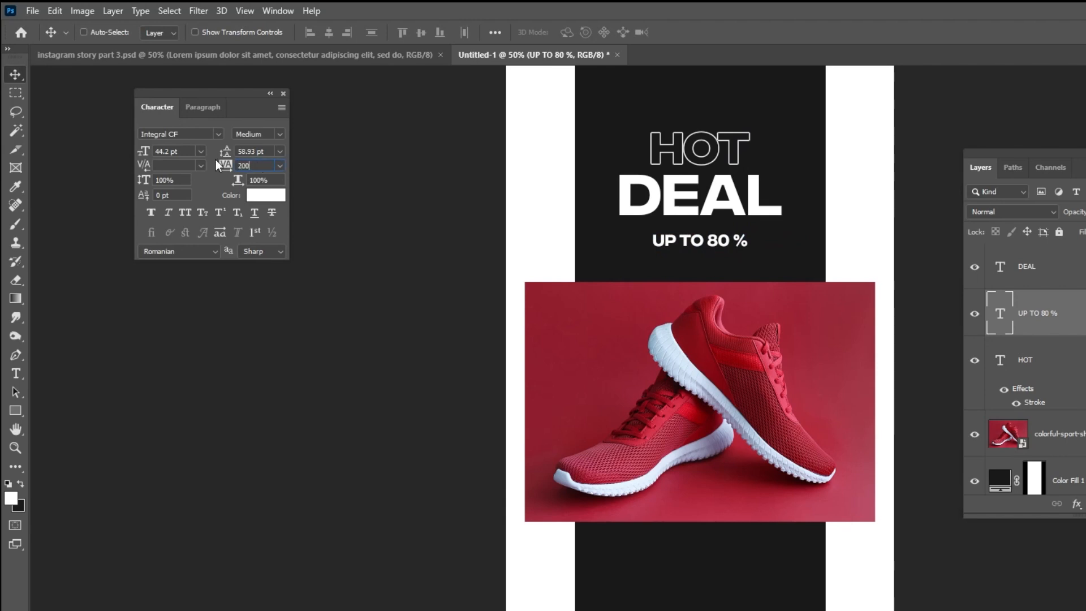
pyautogui.press('Return')
pyautogui.hotkey('shift', 'Up')
pyautogui.hotkey('shift', 'Up')
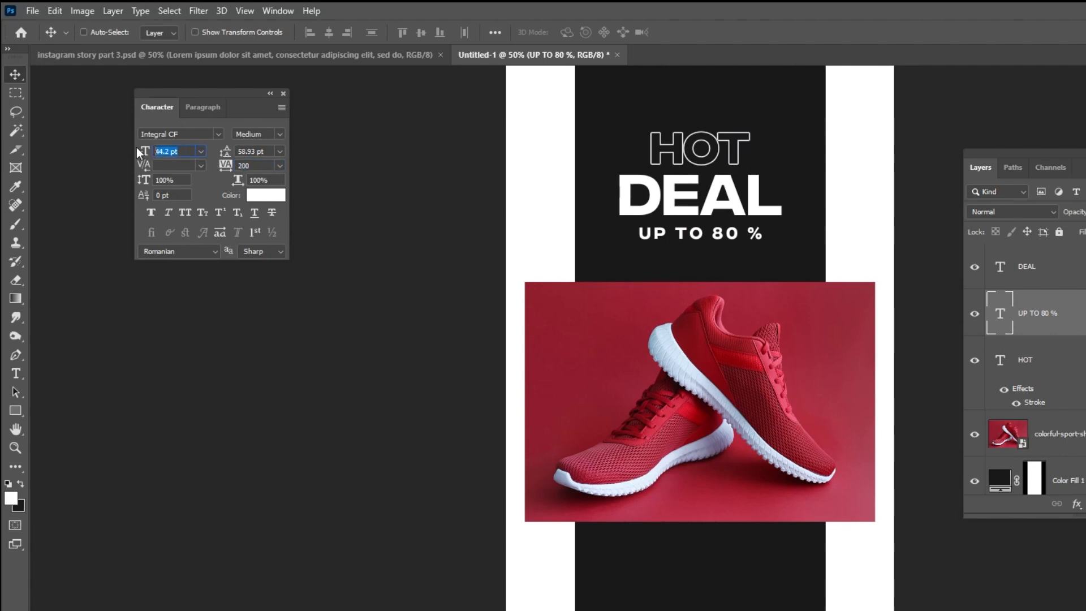
# - Set the "UP TO 80 %" text to 50 pt and colour it red (fa0000)
pyautogui.write('50')
pyautogui.press('Return')
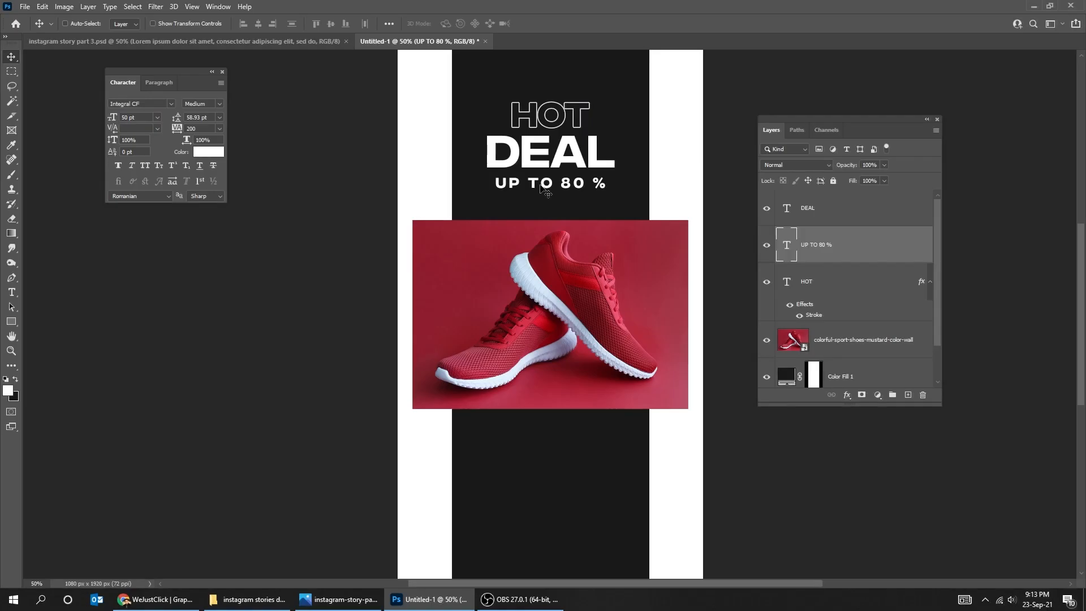
pyautogui.click(220, 158)
pyautogui.write('fa0000')
pyautogui.click(997, 265)
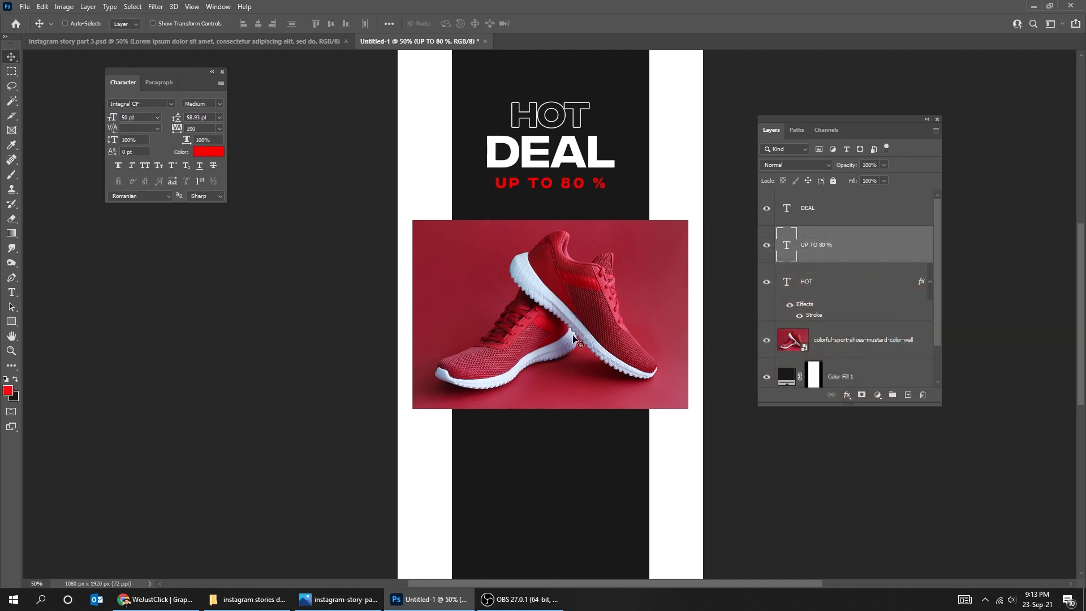
# - Add a paragraph text box filled with Lorem ipsum placeholder text on the dark strip below the shoe photo
pyautogui.press('t')
pyautogui.moveTo(482, 432); pyautogui.dragTo(622, 515)
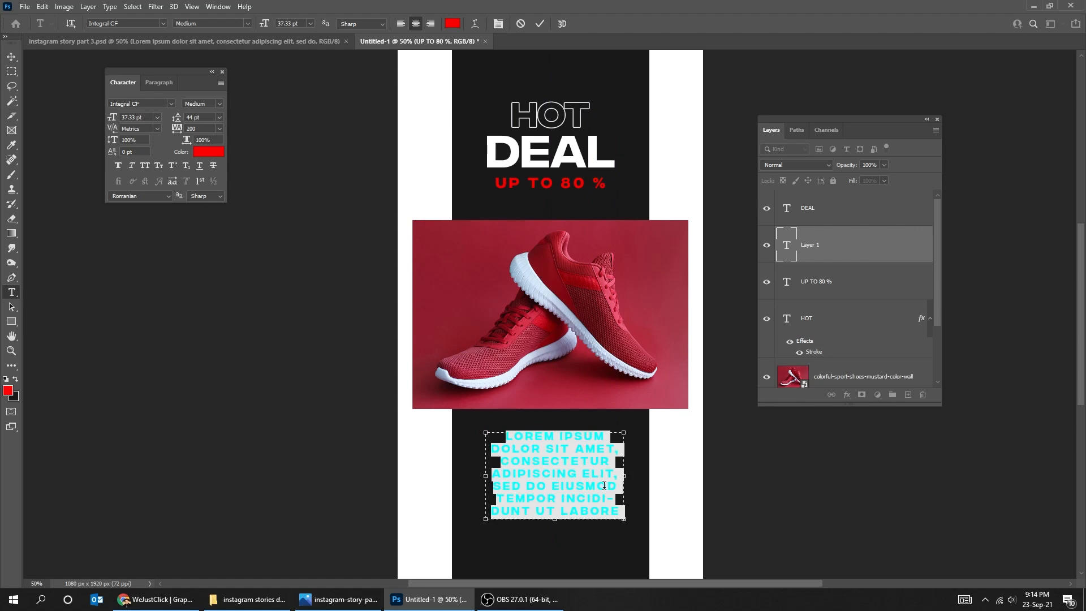
pyautogui.hotkey('ctrl', 'Return')
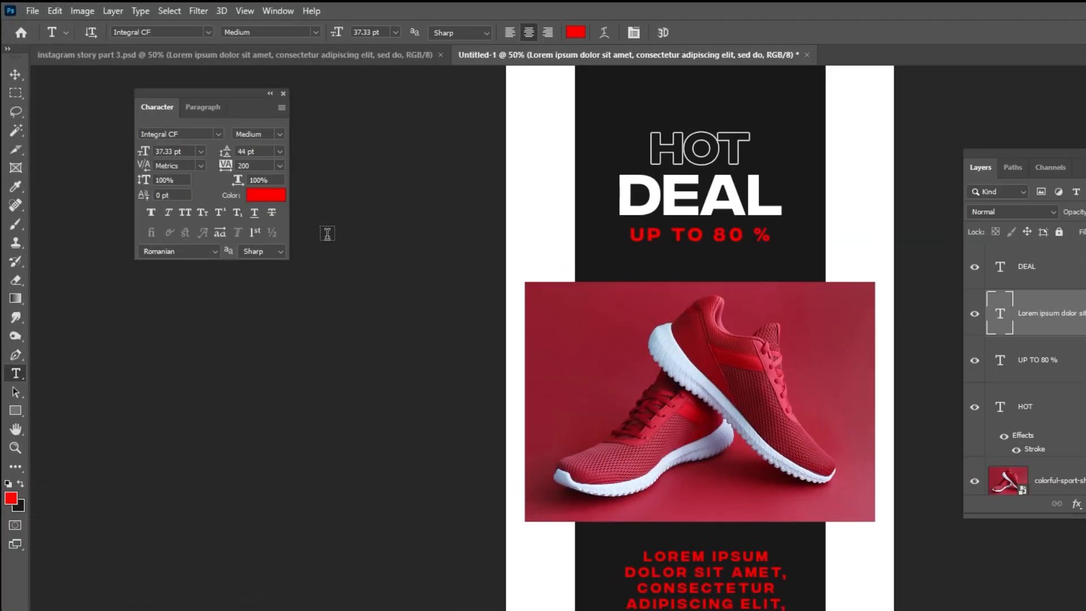
# - Set the Lorem ipsum text to Poppins Regular and colour it white (ffffff)
pyautogui.click(199, 133)
pyautogui.write('POPP')
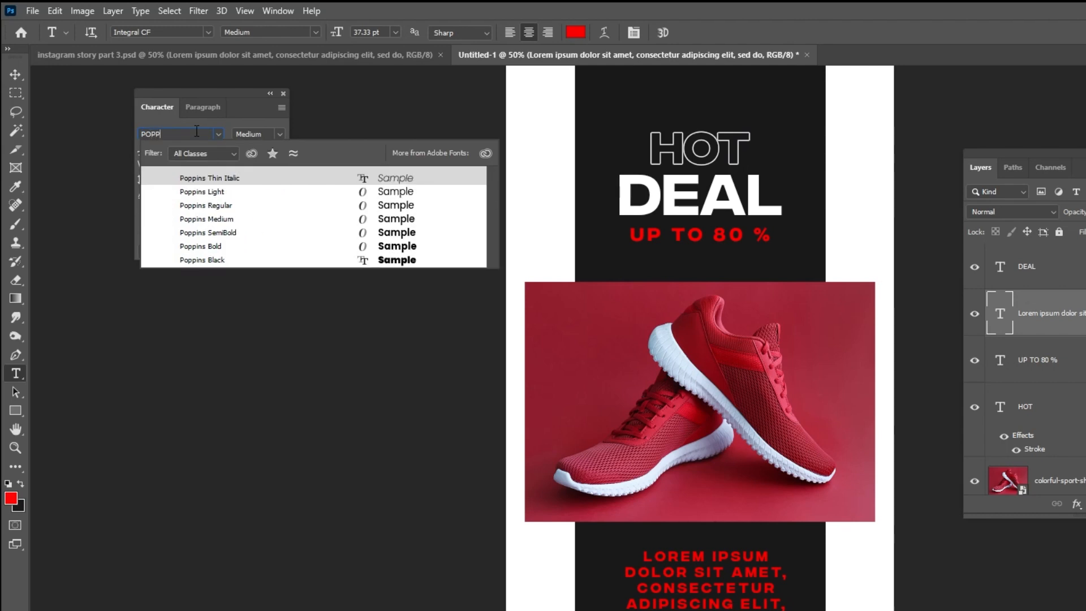
pyautogui.click(225, 207)
pyautogui.click(261, 198)
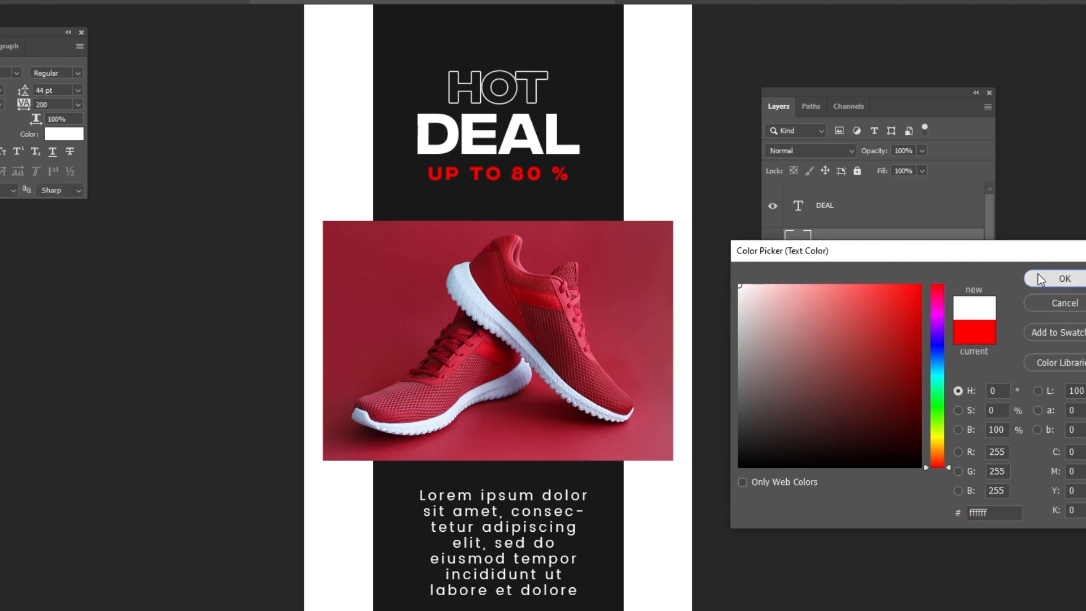
pyautogui.click(1047, 279)
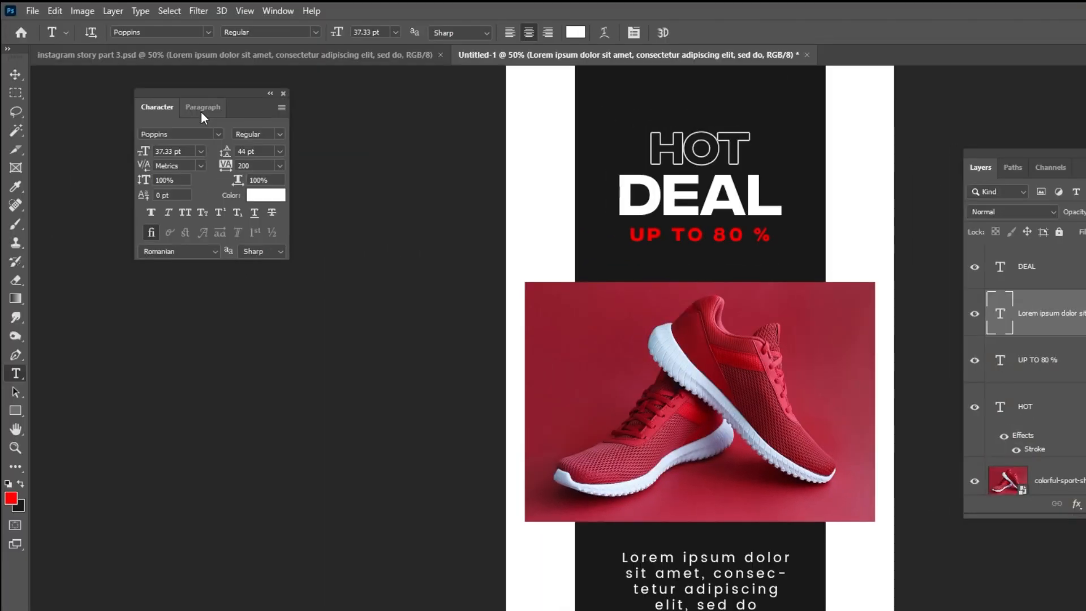
# - Turn off hyphenation for the Lorem ipsum paragraph and set its tracking to 0
pyautogui.click(204, 108)
pyautogui.click(170, 209)
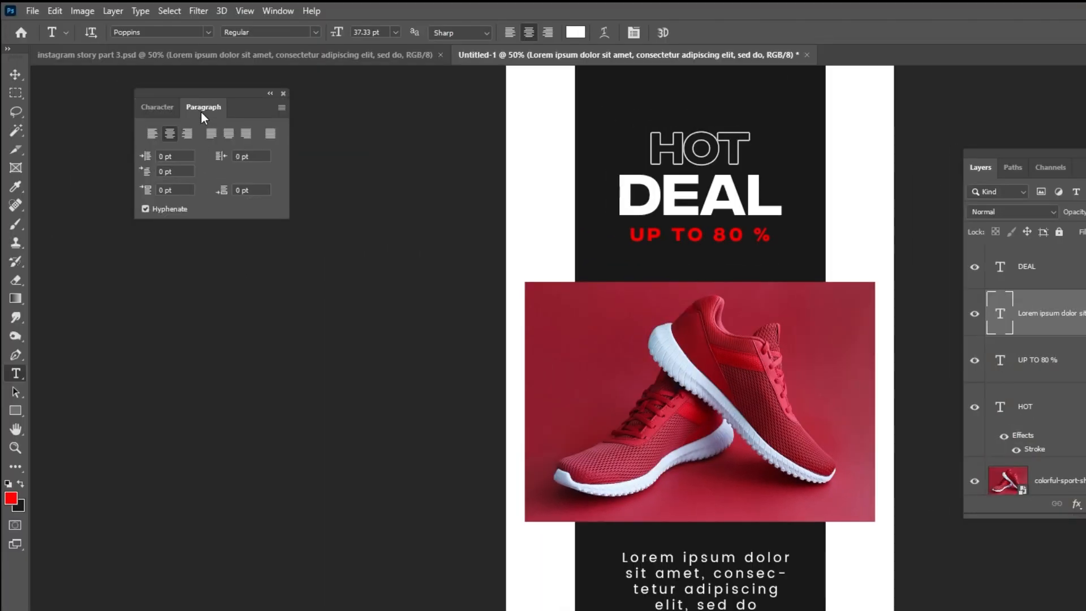
pyautogui.click(146, 209)
pyautogui.click(163, 110)
pyautogui.click(264, 165)
pyautogui.write('0')
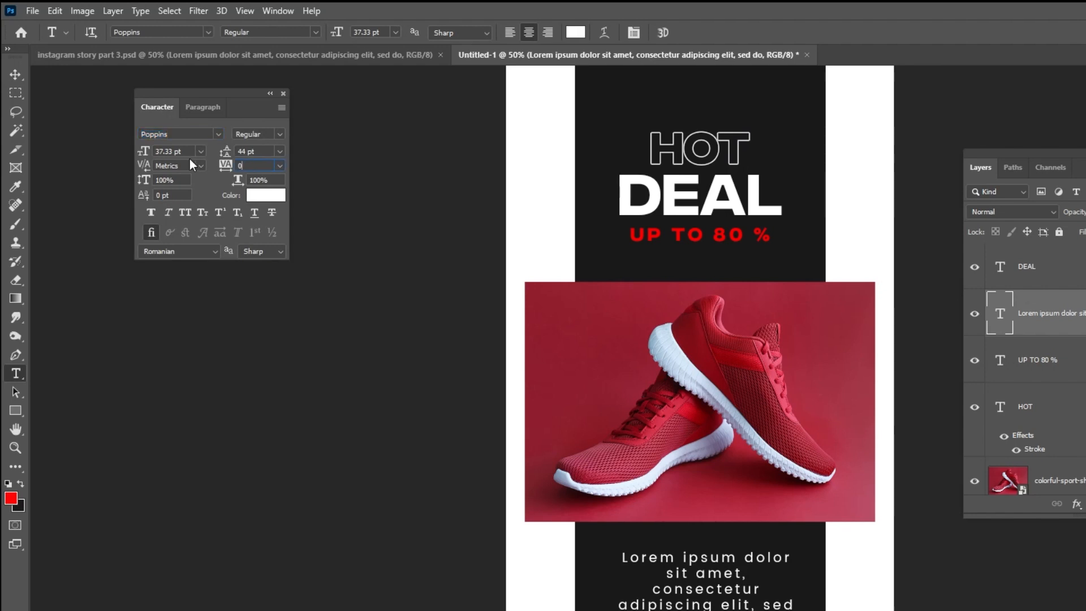
pyautogui.press('Return')
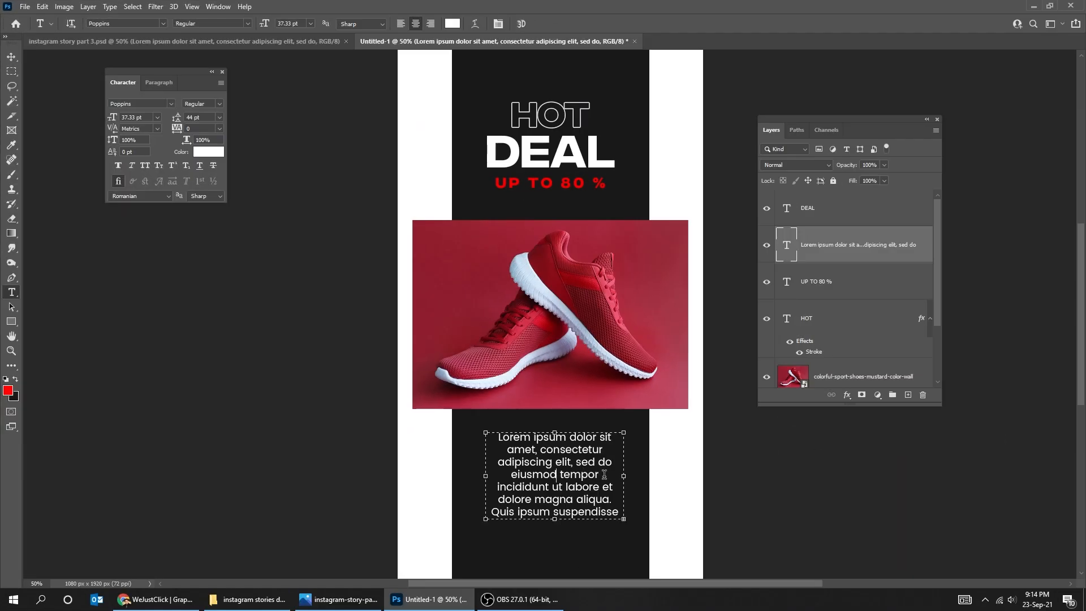
# - Widen the Lorem ipsum text box to about 535 px and shorten its text so it ends with "incididunt vel facilisis."
pyautogui.moveTo(624, 475); pyautogui.dragTo(634, 478)
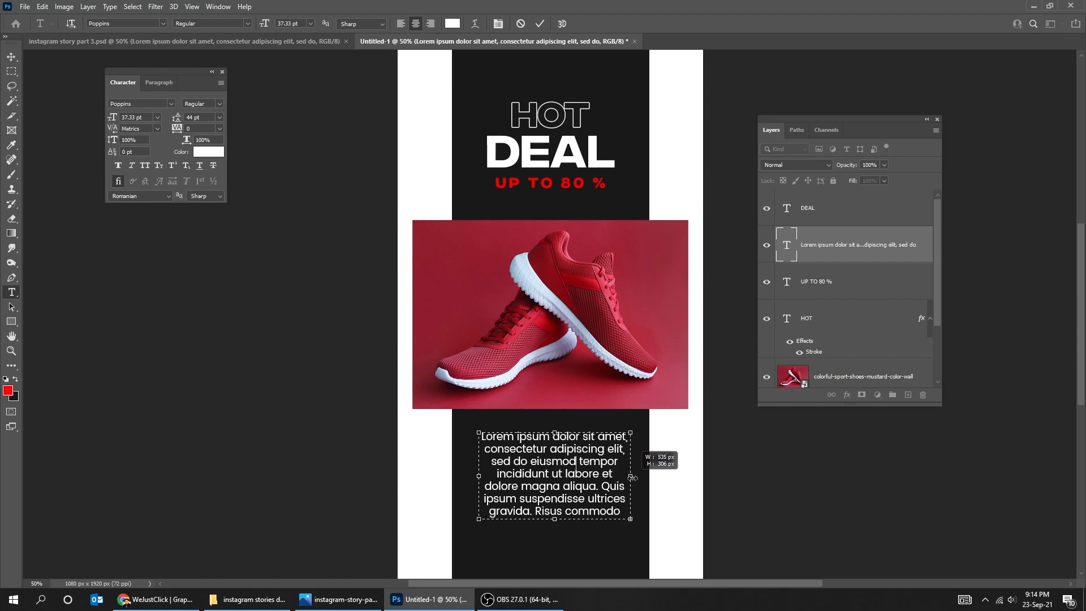
pyautogui.moveTo(546, 487); pyautogui.dragTo(612, 511)
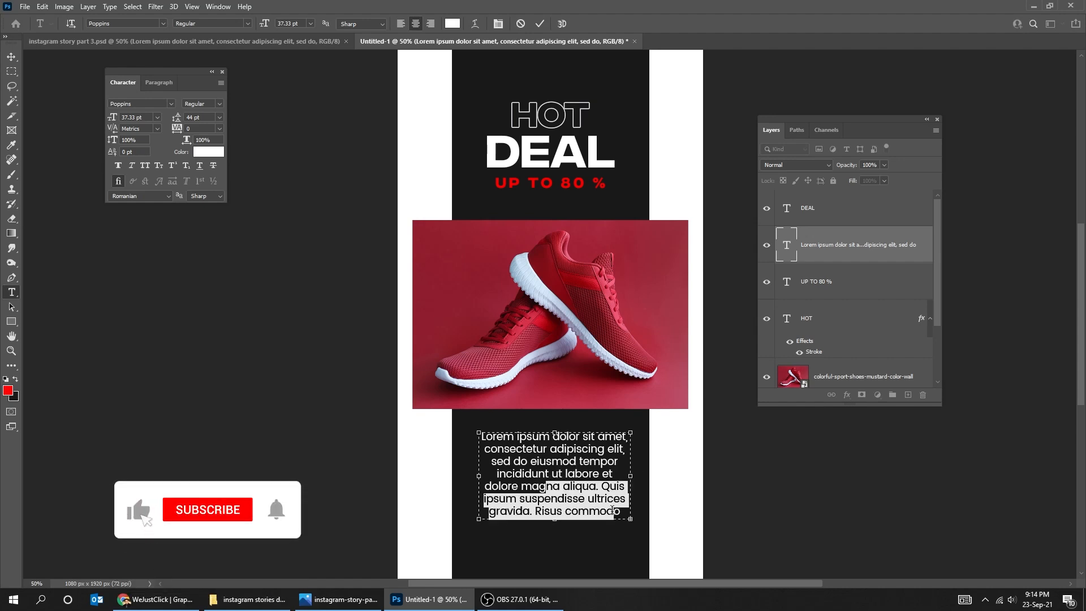
pyautogui.press('BackSpace')
pyautogui.press('BackSpace')
pyautogui.press('BackSpace')
pyautogui.press('BackSpace')
pyautogui.press('BackSpace')
pyautogui.press('BackSpace')
pyautogui.press('BackSpace')
pyautogui.press('BackSpace')
pyautogui.moveTo(540, 474); pyautogui.dragTo(570, 497)
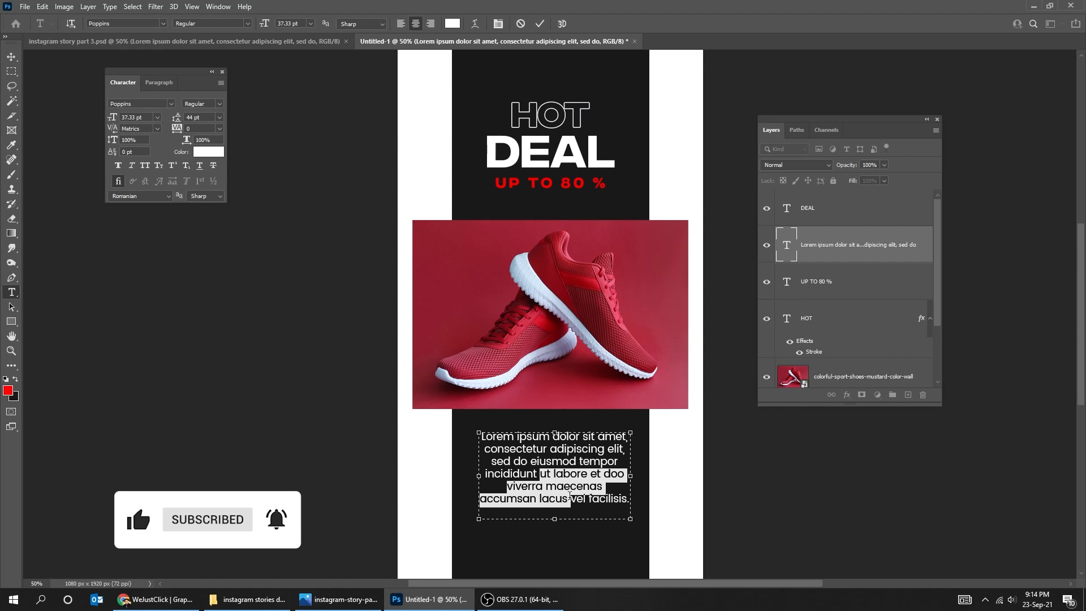
pyautogui.press('BackSpace')
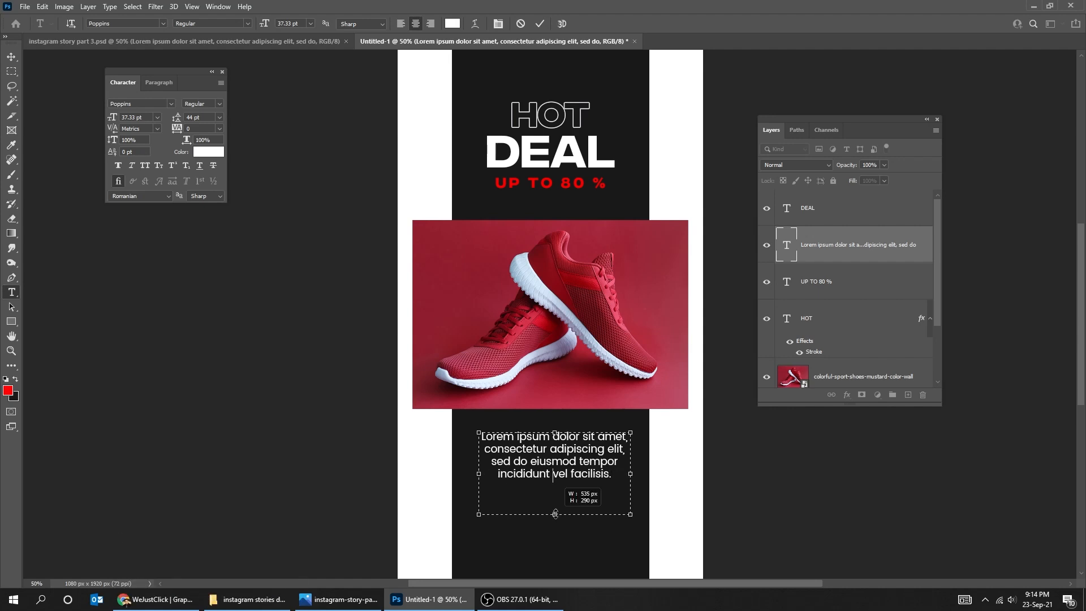
pyautogui.click(261, 294)
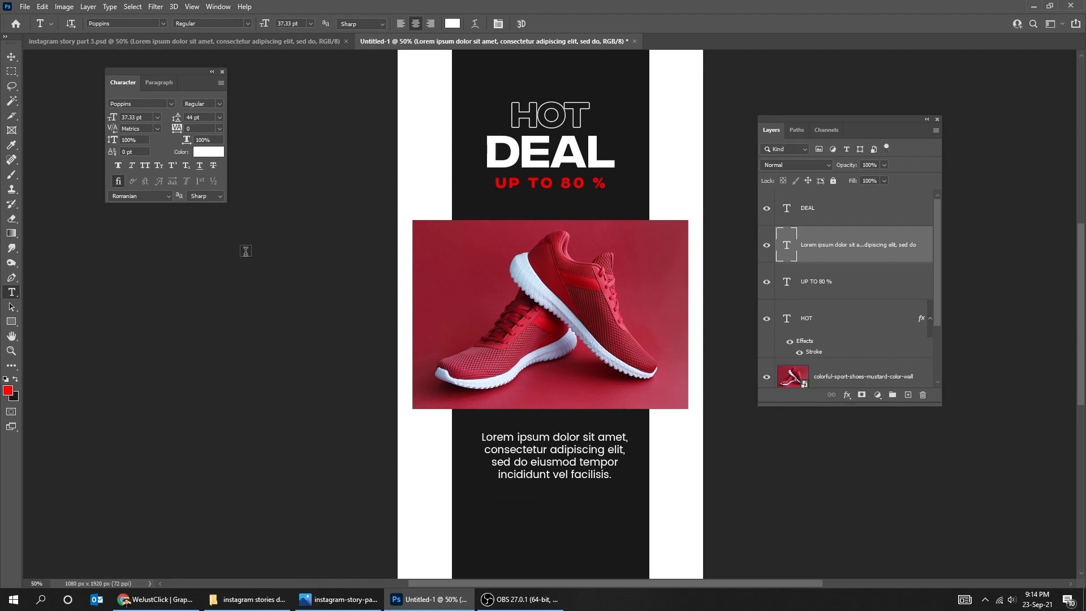
# - Set the Lorem ipsum paragraph's leading to 50 pt and its font size to 38 pt
pyautogui.write('50')
pyautogui.press('Return')
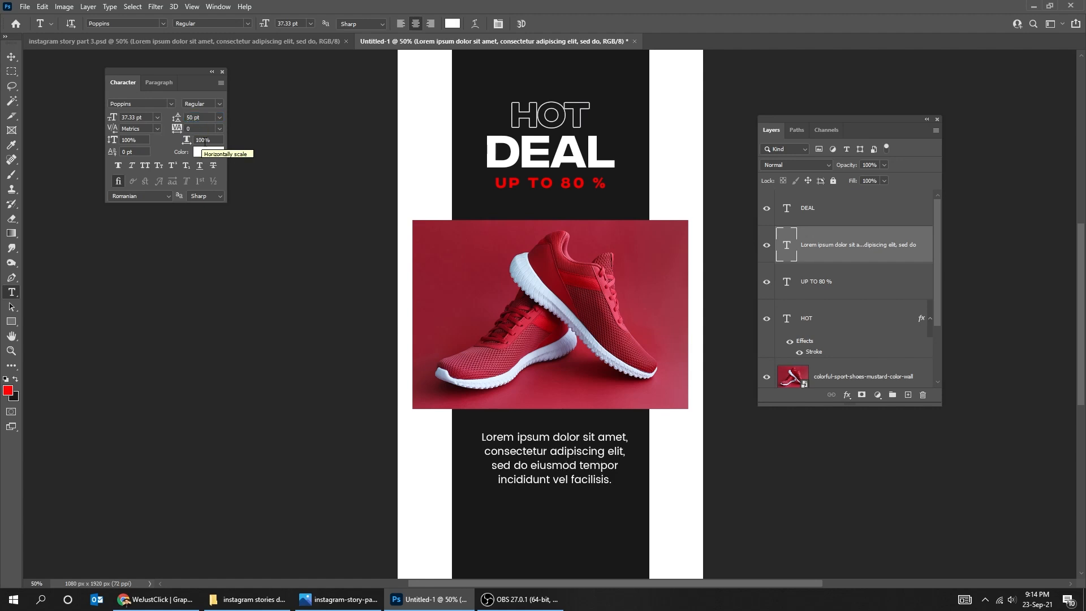
pyautogui.moveTo(144, 118); pyautogui.dragTo(87, 109)
pyautogui.write('38')
pyautogui.press('Return')
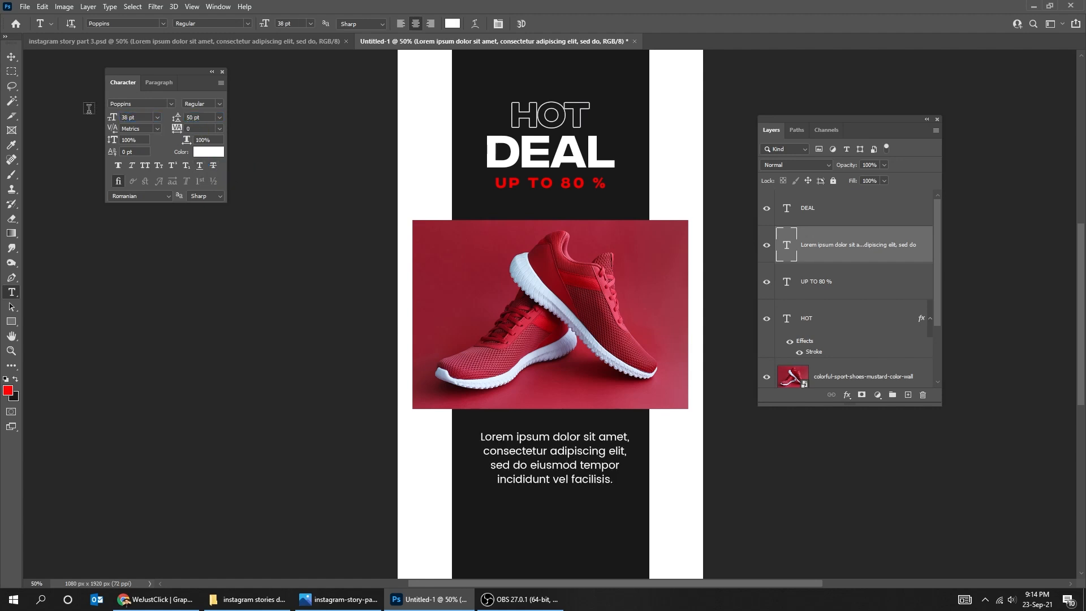
# - Nudge the Lorem ipsum paragraph 6 px to the left
pyautogui.press('v')
pyautogui.press('Left')
pyautogui.press('Left')
pyautogui.press('Left')
pyautogui.press('Left')
pyautogui.press('Left')
pyautogui.press('Left')
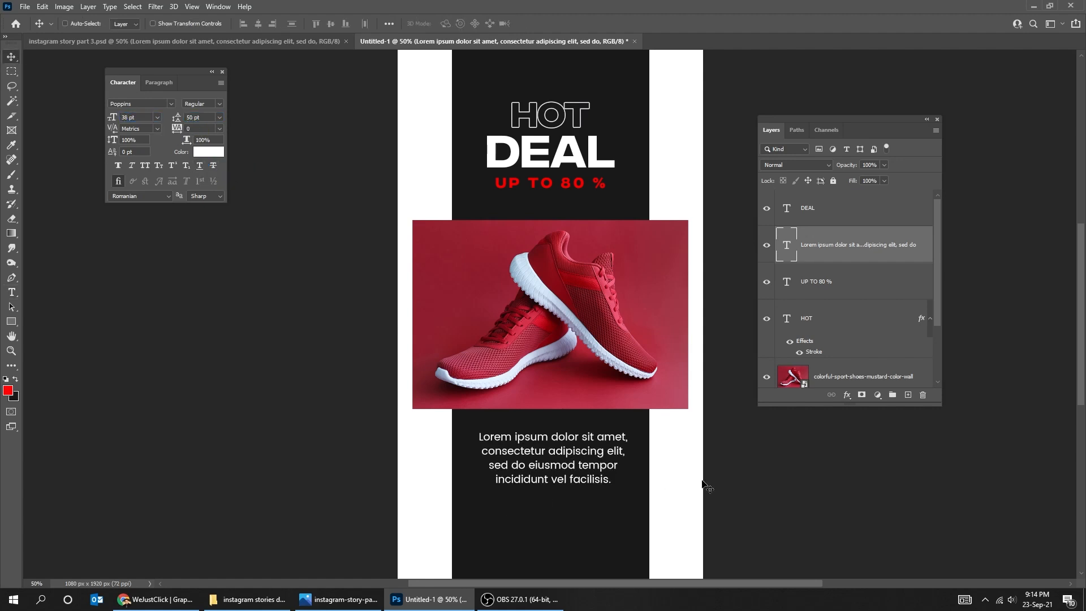
# - Duplicate the "UP TO 80 %" text below the Lorem ipsum paragraph and change the copy's wording to "BUY NOW"
pyautogui.keyDown('ctrl'); pyautogui.click(577, 186); pyautogui.keyUp('ctrl')
pyautogui.moveTo(569, 185); pyautogui.dragTo(575, 530)
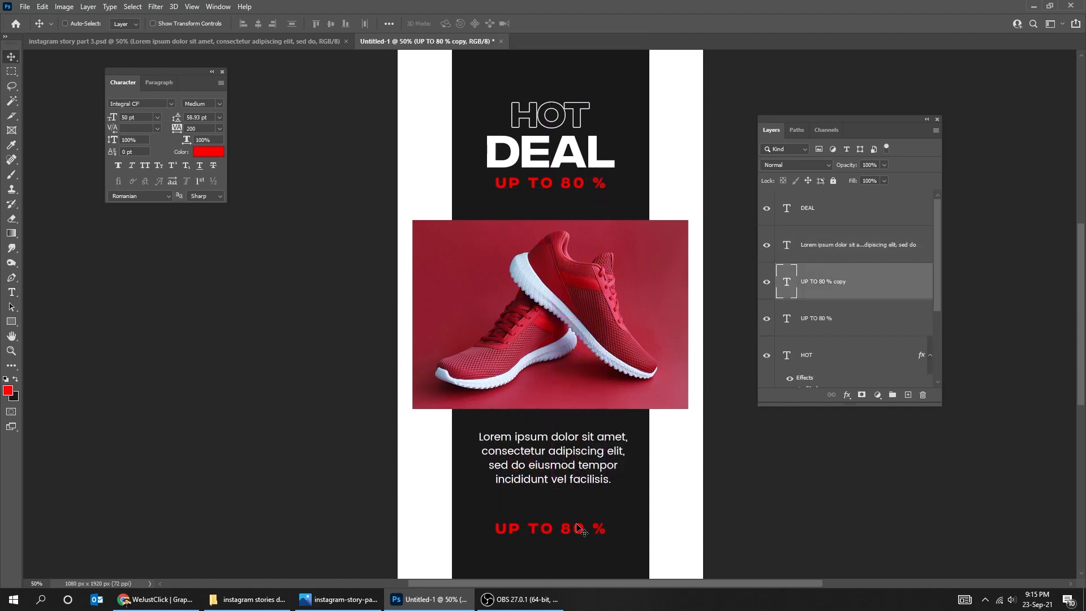
pyautogui.doubleClick(576, 528)
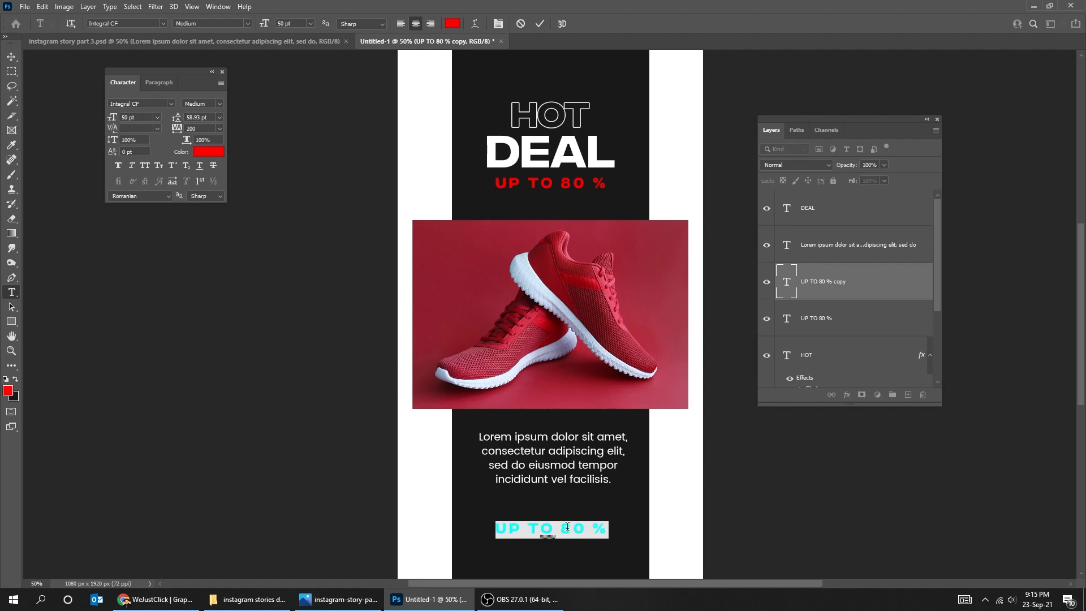
pyautogui.write('BUY NOW')
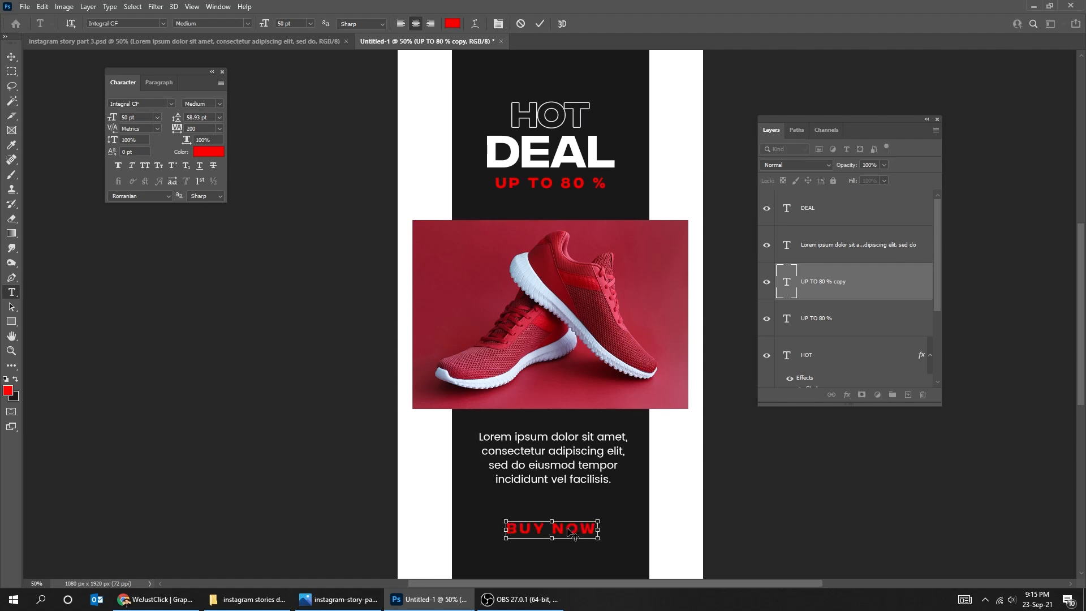
pyautogui.hotkey('ctrl', 'Return')
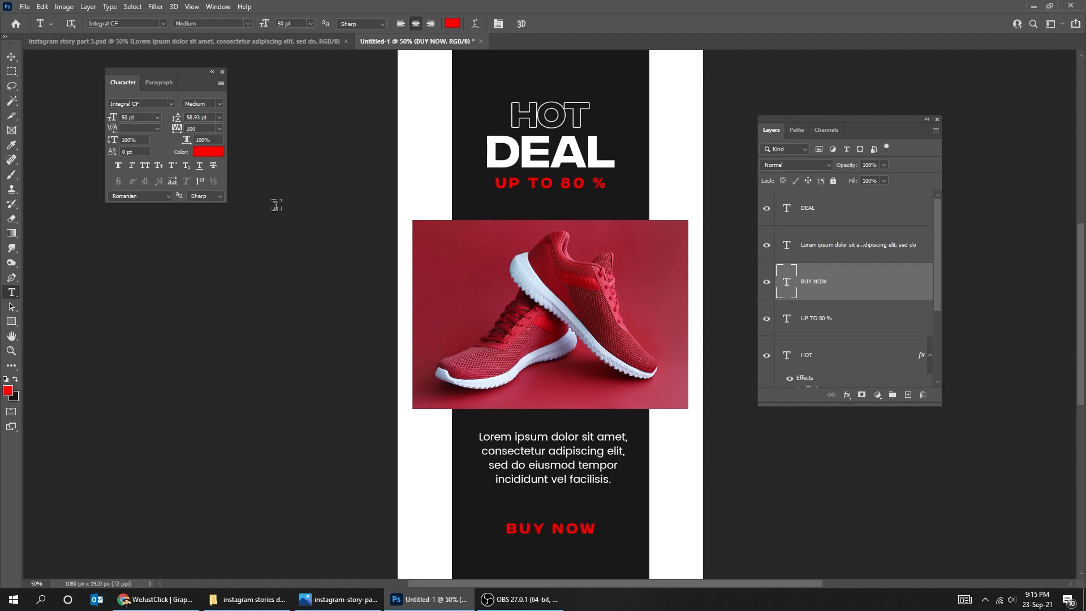
# - Colour the "BUY NOW" text white (ffffff)
pyautogui.click(214, 153)
pyautogui.click(741, 271)
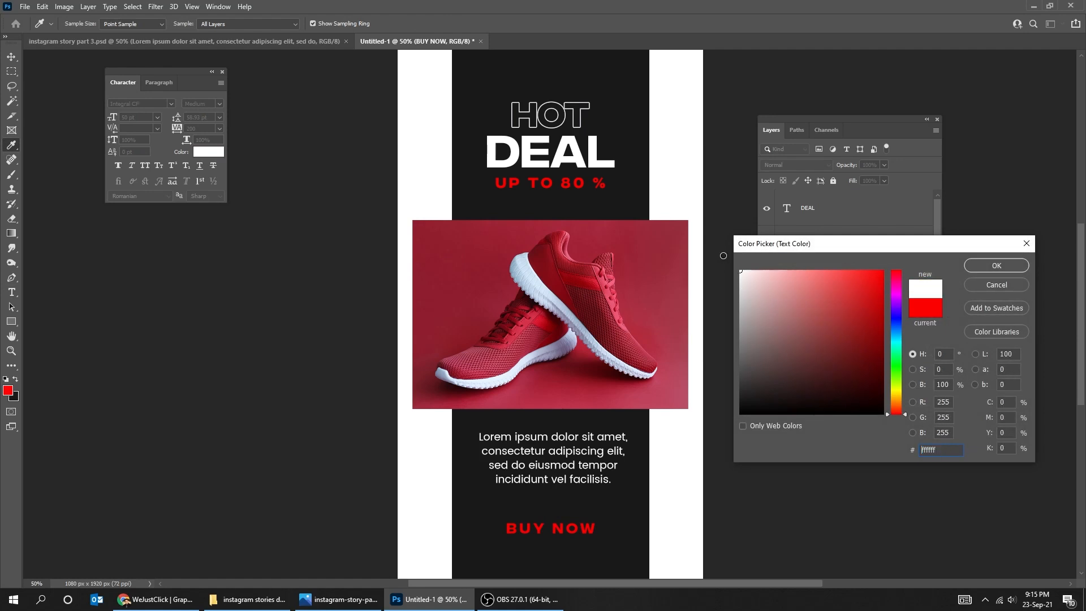
pyautogui.click(997, 266)
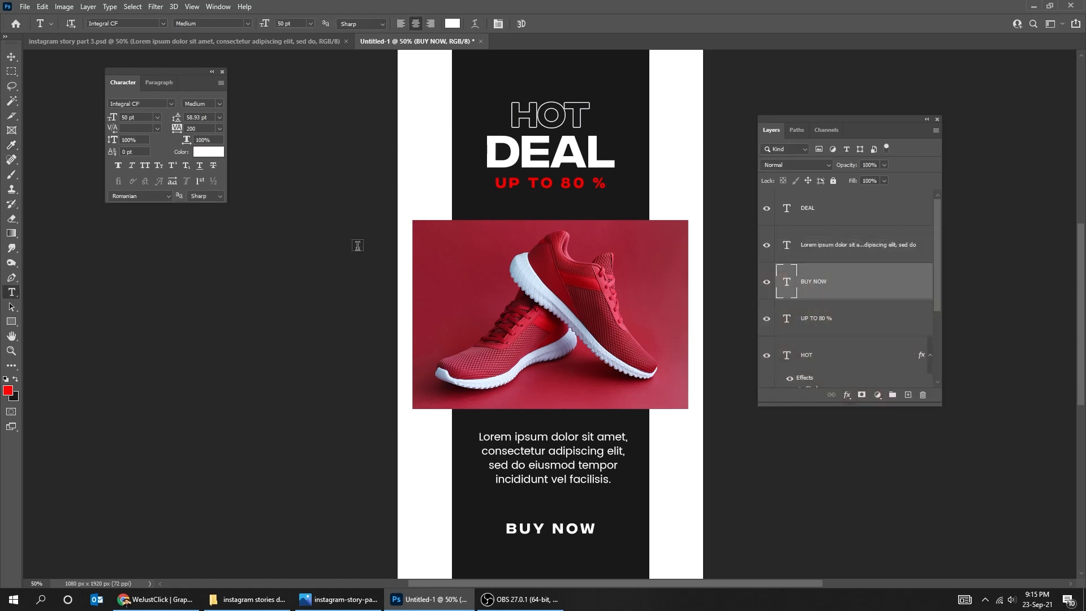
# - Set the "BUY NOW" text to Integral CF Regular at 44 pt with a tracking of 30
pyautogui.click(209, 129)
pyautogui.write('0')
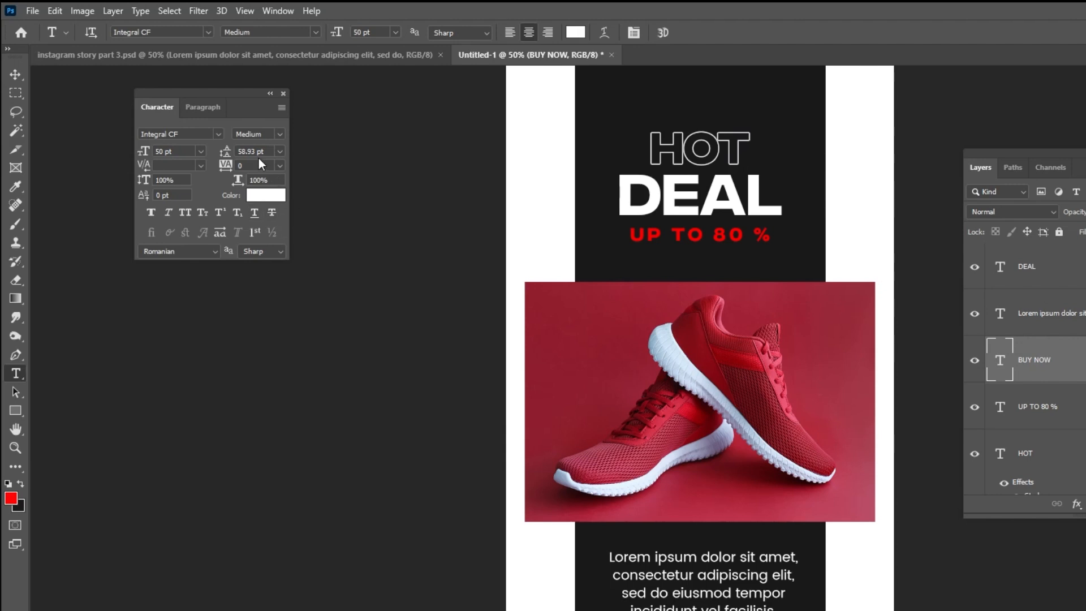
pyautogui.click(280, 132)
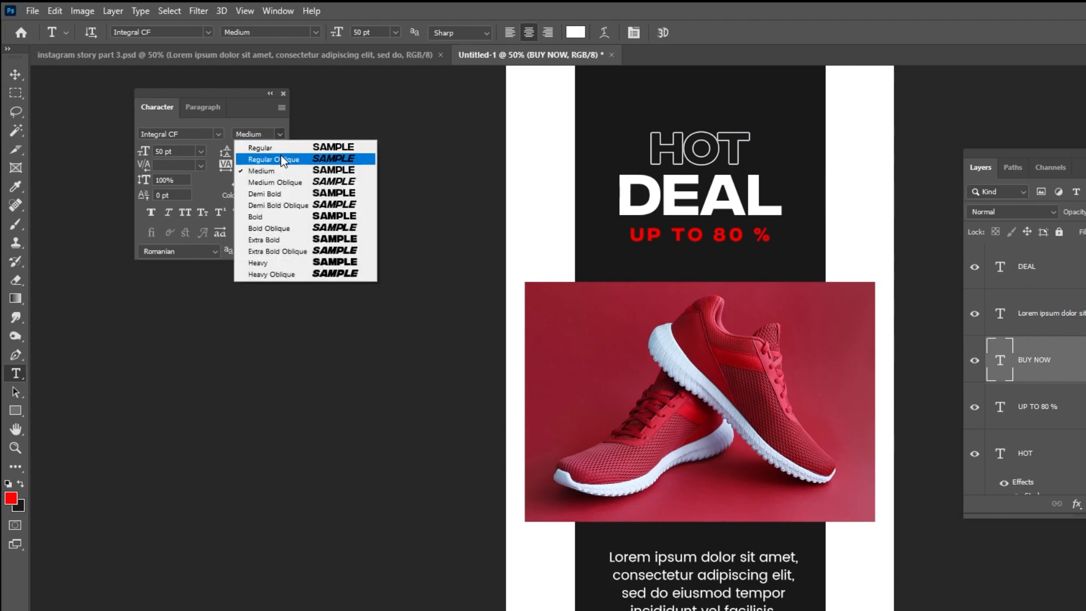
pyautogui.click(285, 147)
pyautogui.click(255, 166)
pyautogui.write('20')
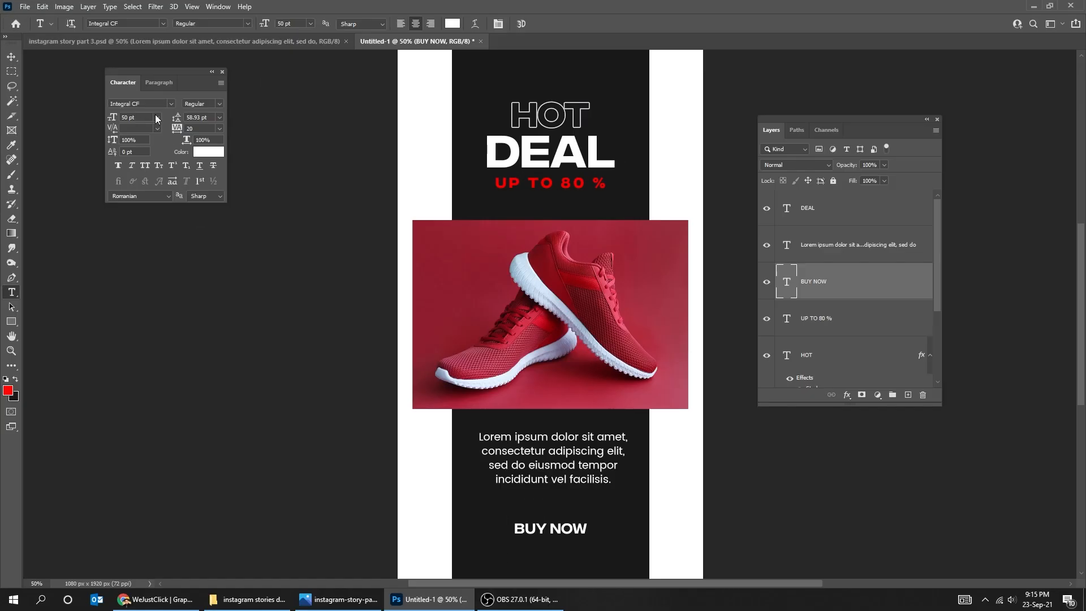
pyautogui.write('30')
pyautogui.moveTo(250, 165); pyautogui.dragTo(111, 134)
pyautogui.write('44')
pyautogui.press('Return')
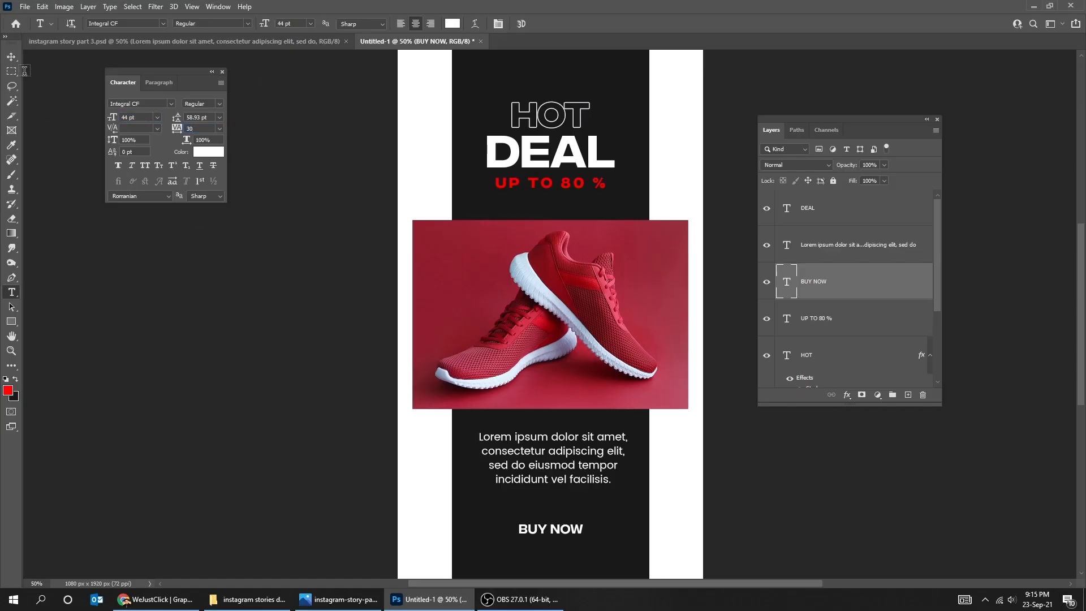
# - Move the "BUY NOW" text down 20 px
pyautogui.press('v')
pyautogui.hotkey('shift', 'Down')
pyautogui.hotkey('shift', 'Down')
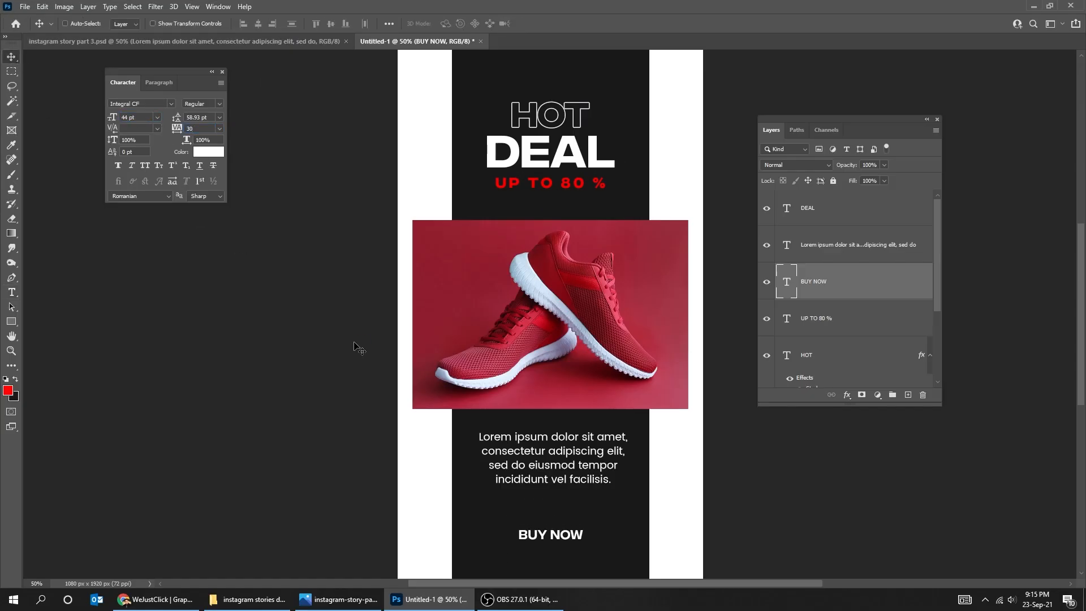
# - Add a new ">>" text in white Poppins Regular on the dark strip between the paragraph and "BUY NOW"
pyautogui.press('t')
pyautogui.click(470, 503)
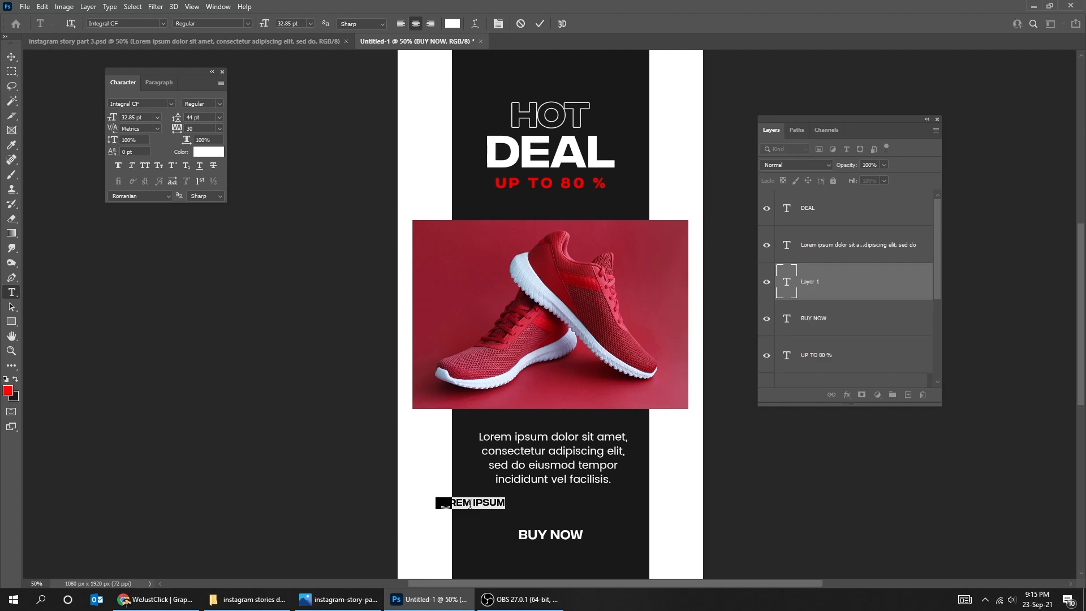
pyautogui.click(470, 503)
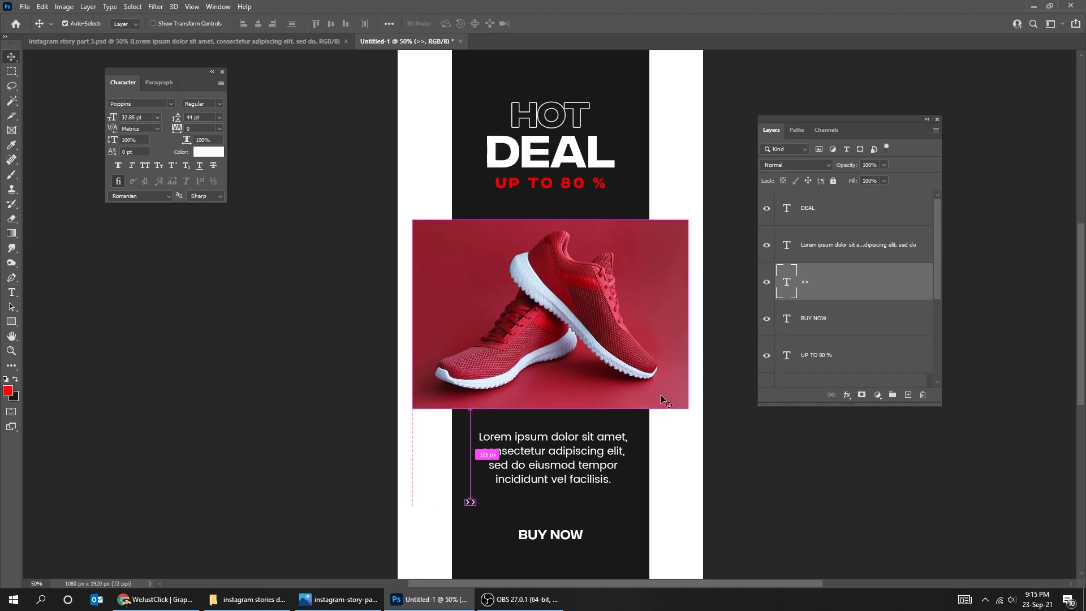
# - Rotate the ">>" text by -90° so it points up, enlarge it to about 183%, and centre it above "BUY NOW"
pyautogui.hotkey('ctrl', 't')
pyautogui.moveTo(516, 502); pyautogui.dragTo(469, 420)
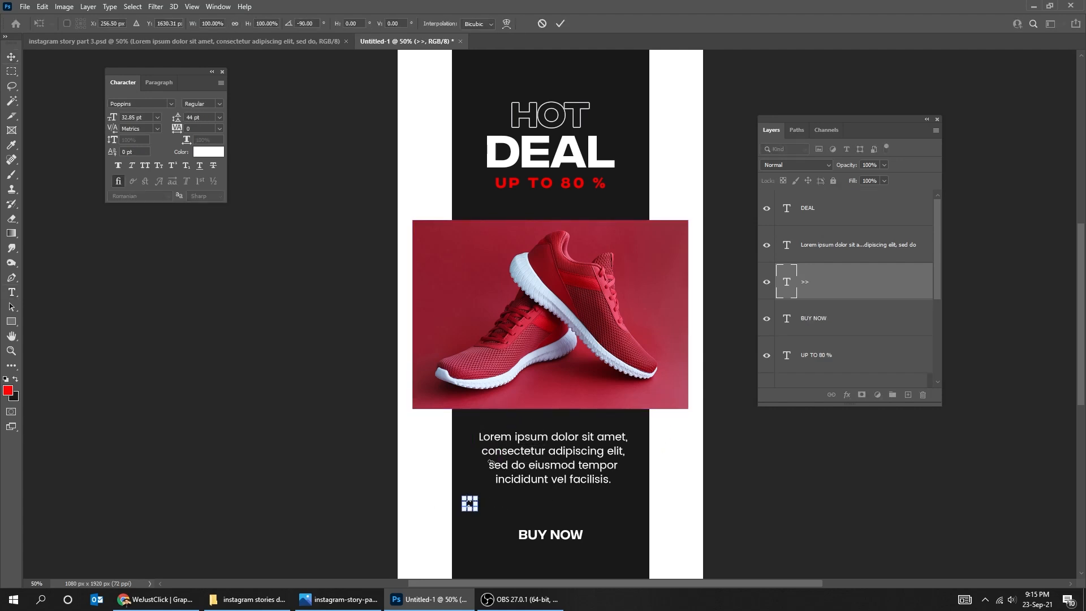
pyautogui.press('Return')
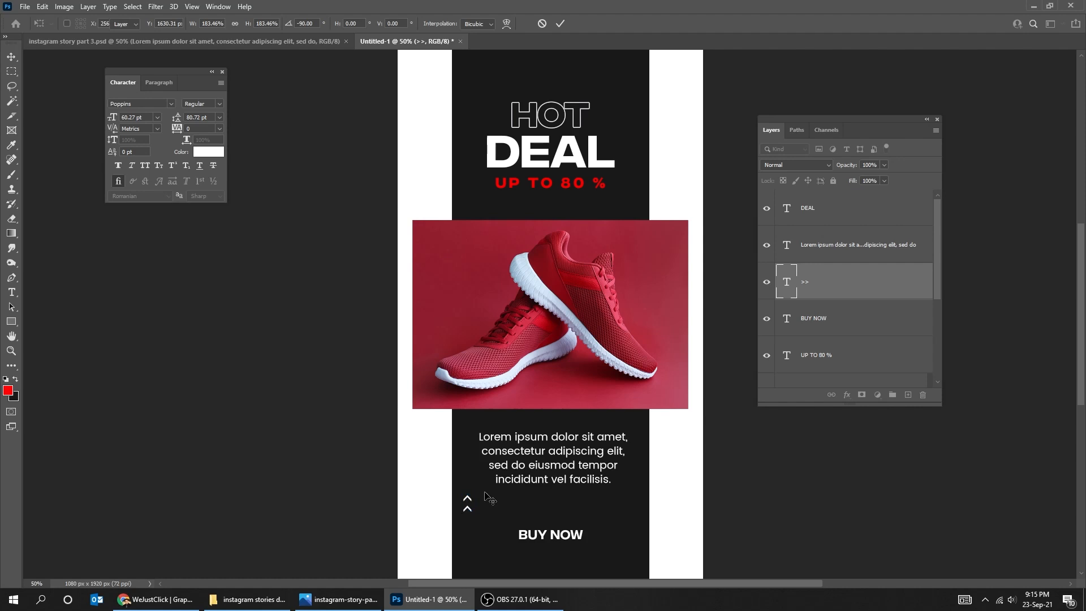
pyautogui.moveTo(497, 515); pyautogui.dragTo(582, 521)
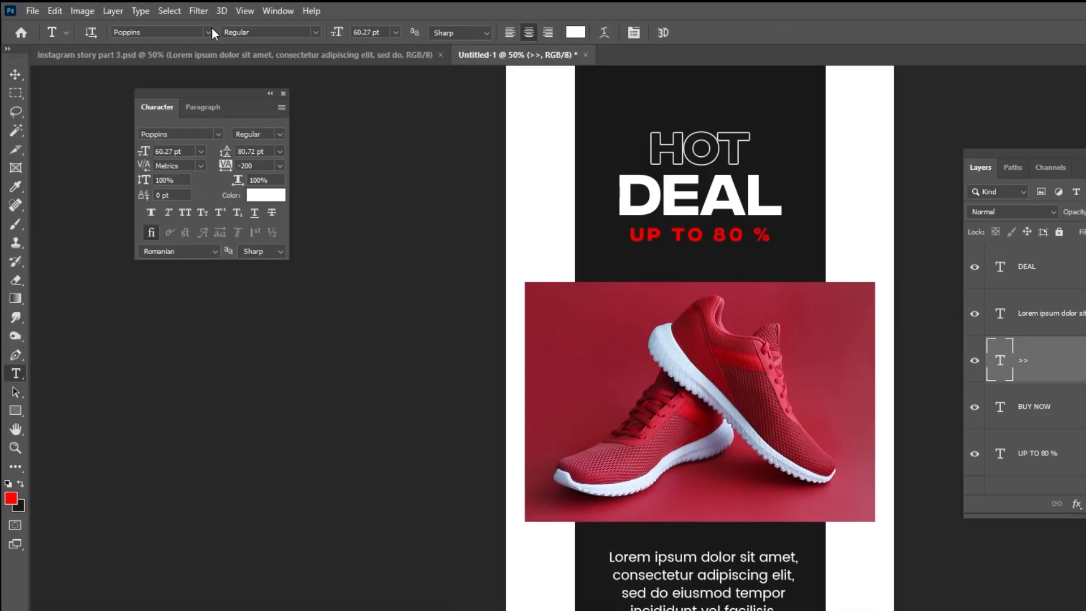
# - Change the ">>" text's font to Badcats with a tracking of 0
pyautogui.click(208, 32)
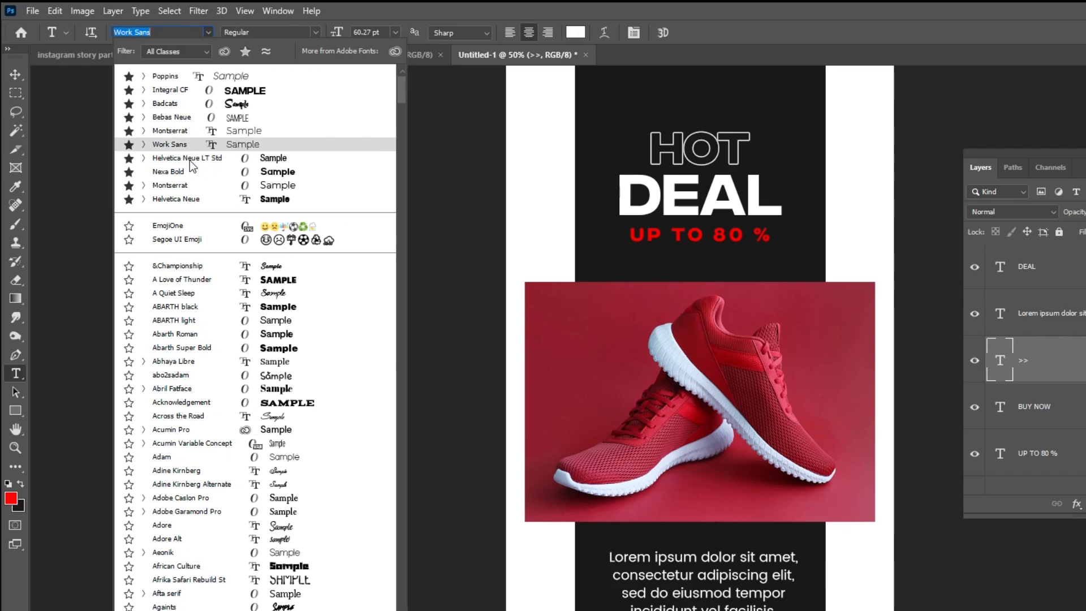
pyautogui.click(202, 104)
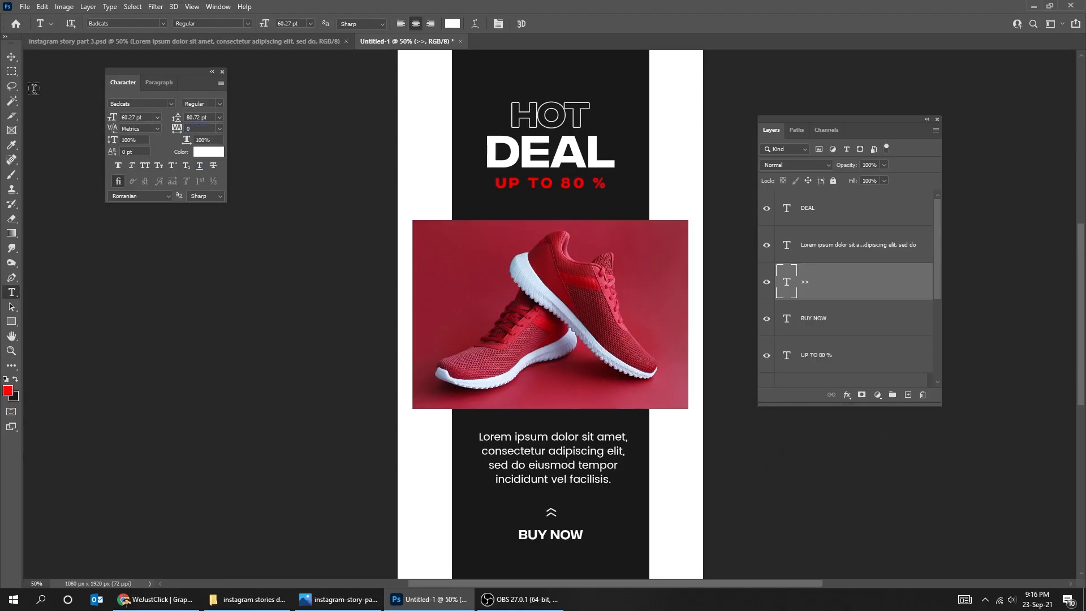
# - Recolour the ">>" text with the red sampled from the "UP TO 80 %" line and set its size to 65 pt
pyautogui.click(217, 152)
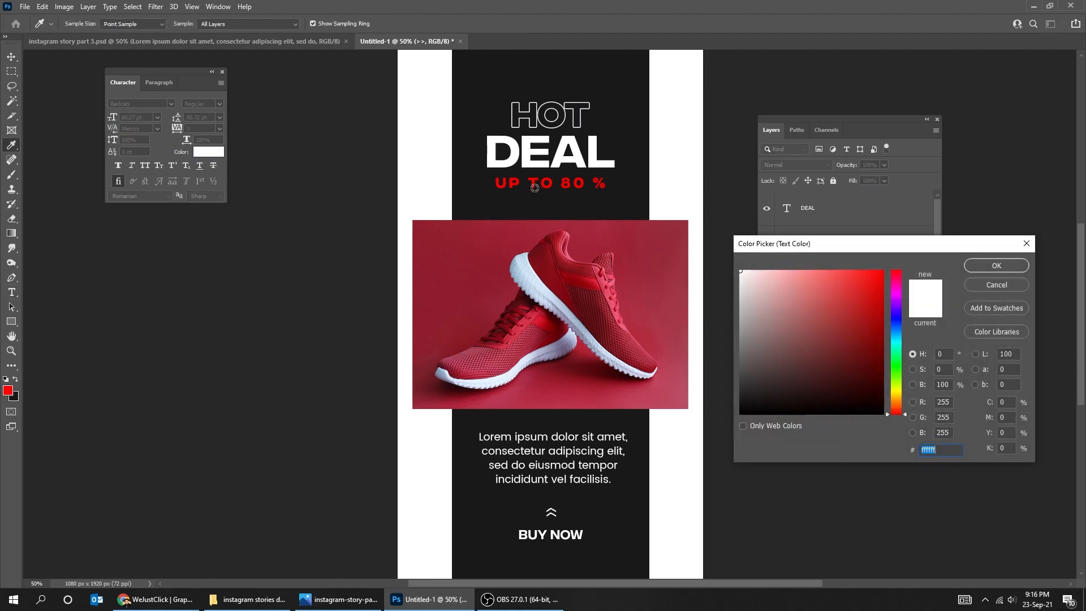
pyautogui.click(516, 182)
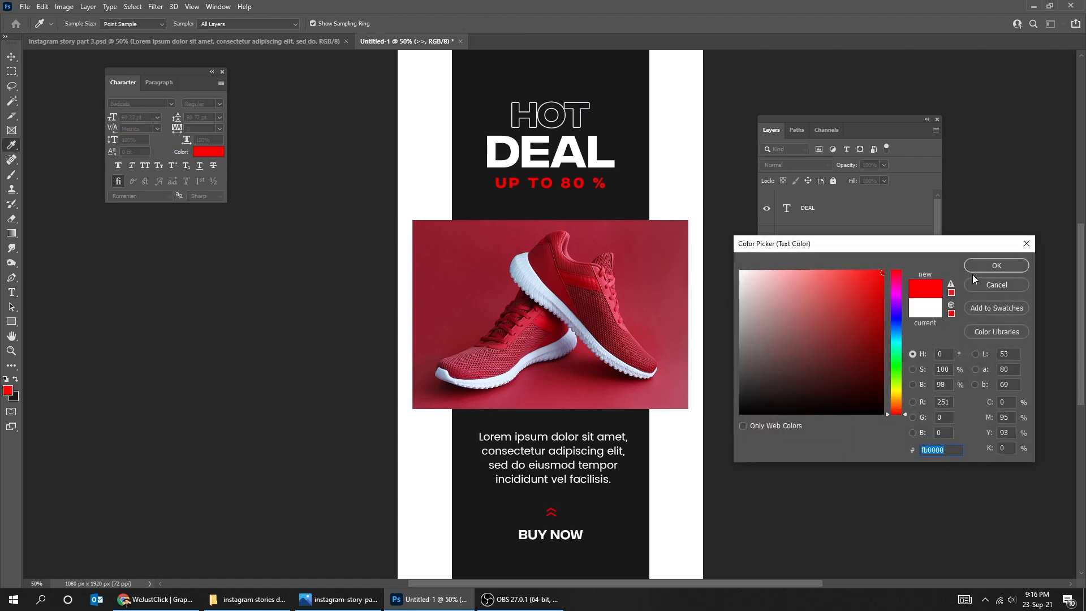
pyautogui.click(997, 268)
pyautogui.click(145, 117)
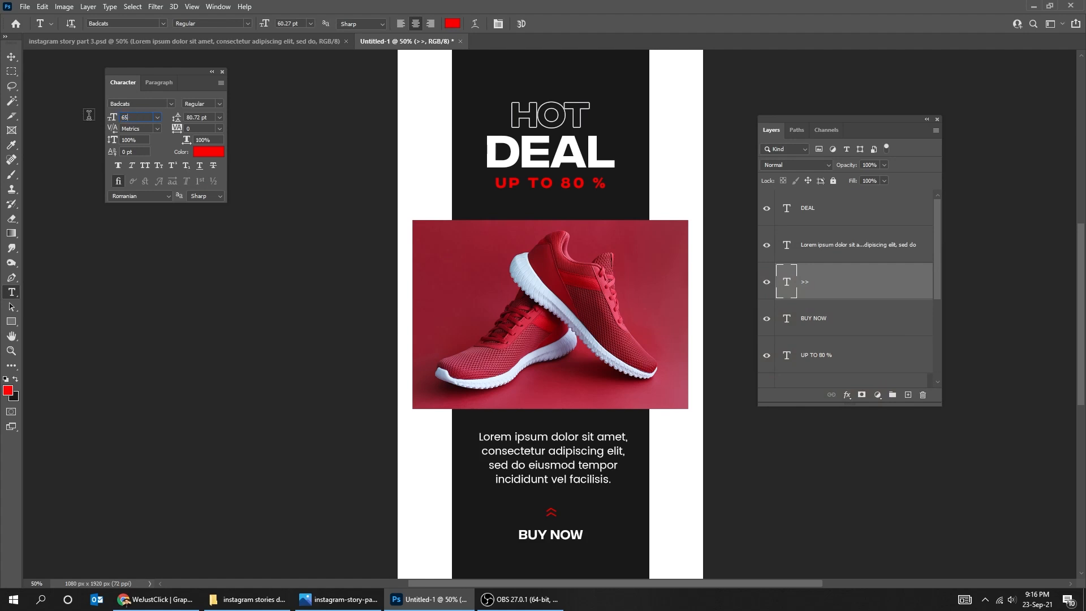
# - Centre the ">>" text horizontally on the whole canvas and clear the selection
pyautogui.press('v')
pyautogui.hotkey('ctrl', 'a')
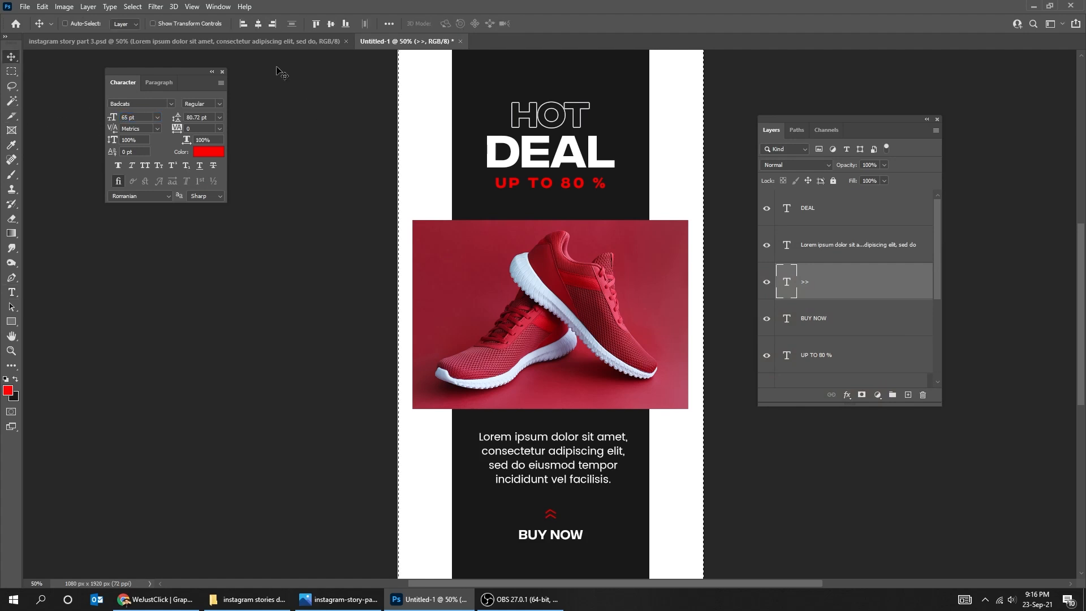
pyautogui.click(258, 25)
pyautogui.press('m')
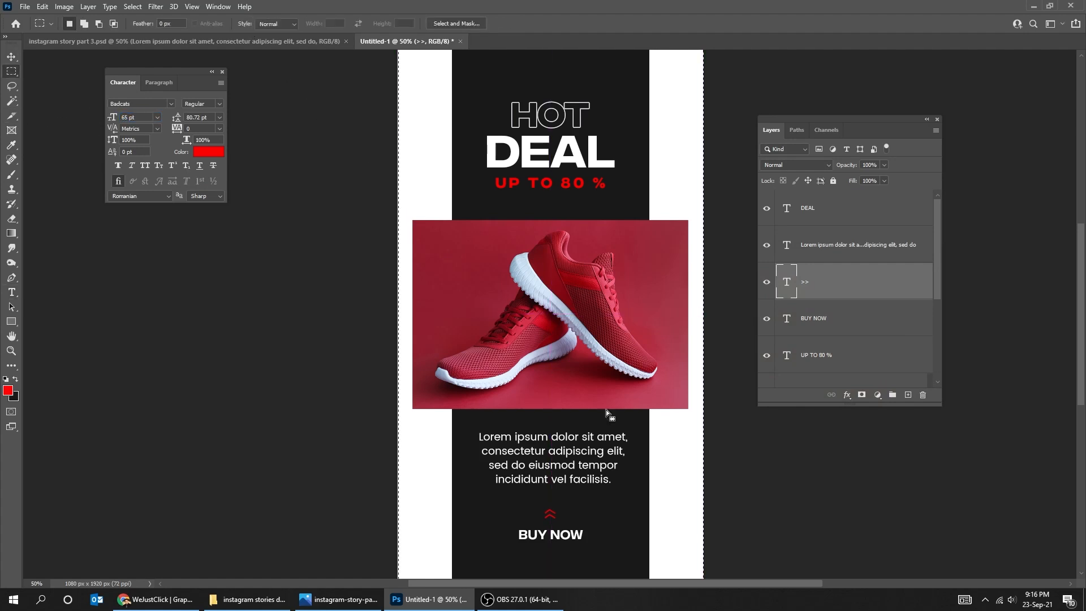
pyautogui.click(666, 473)
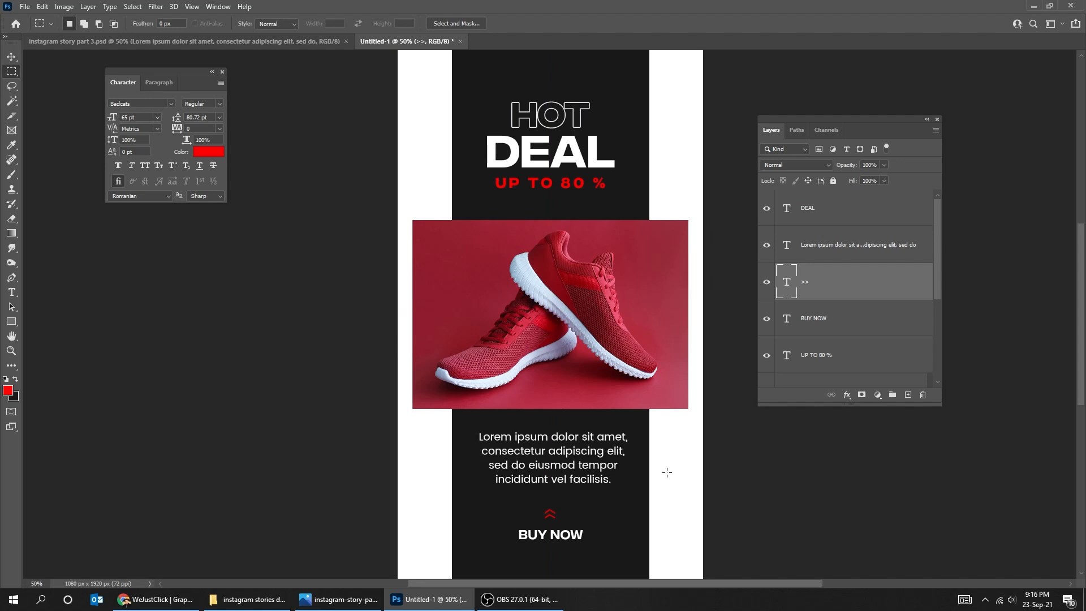
# - Add a new red "++" text on the right white strip beside the paragraph
pyautogui.press('t')
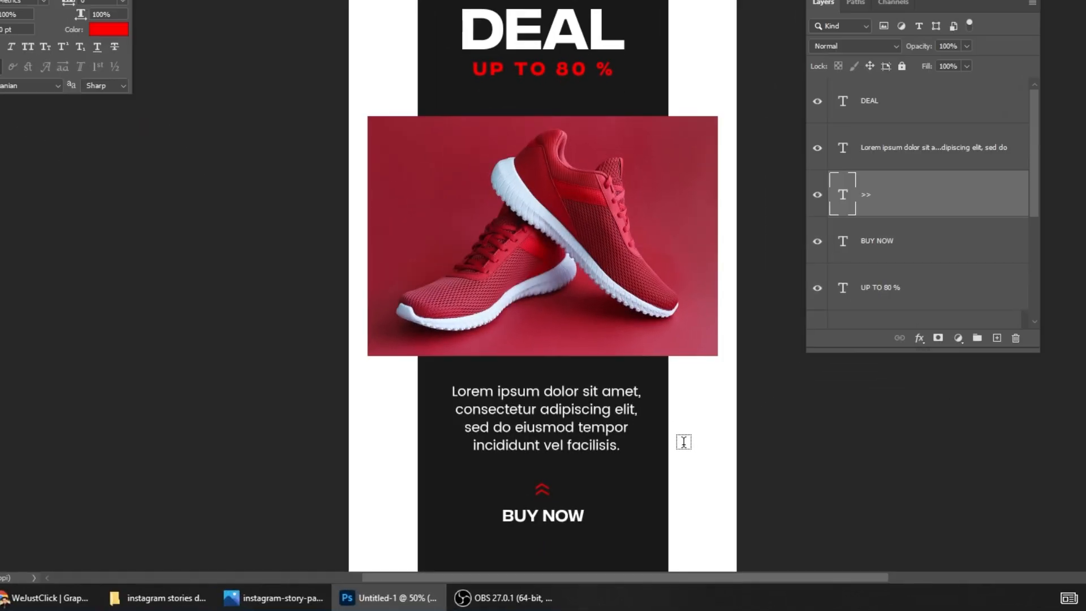
pyautogui.click(661, 476)
pyautogui.press('BackSpace')
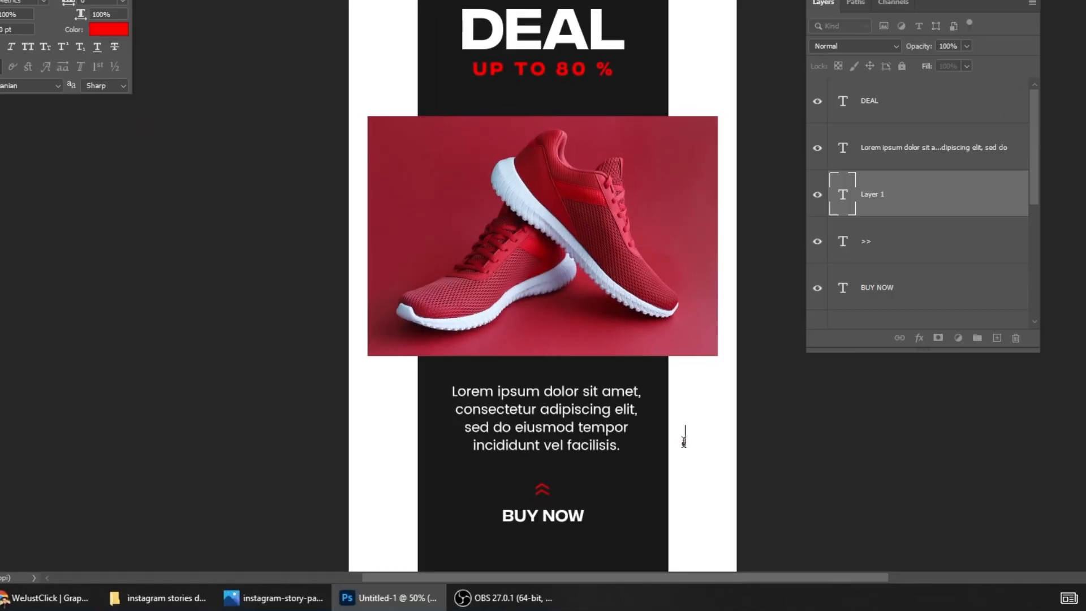
pyautogui.write('++')
pyautogui.hotkey('ctrl', 'Return')
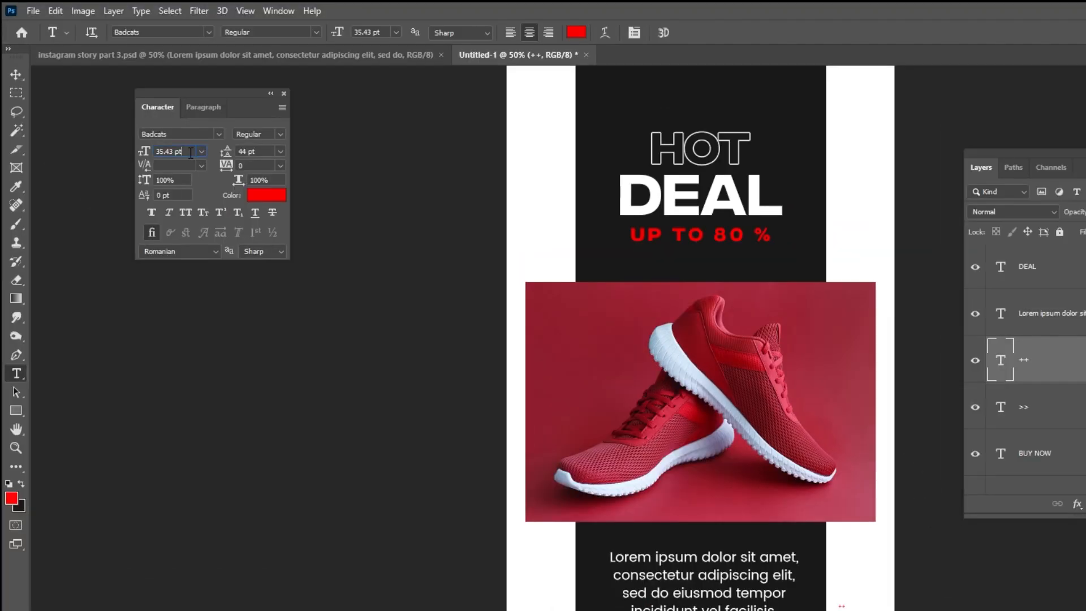
# - Set the "++" text to 50 pt Integral CF Regular with a tracking of 50 and shift it right about 18 px
pyautogui.doubleClick(190, 153)
pyautogui.write('50')
pyautogui.press('Return')
pyautogui.doubleClick(175, 152)
pyautogui.write('100')
pyautogui.press('Return')
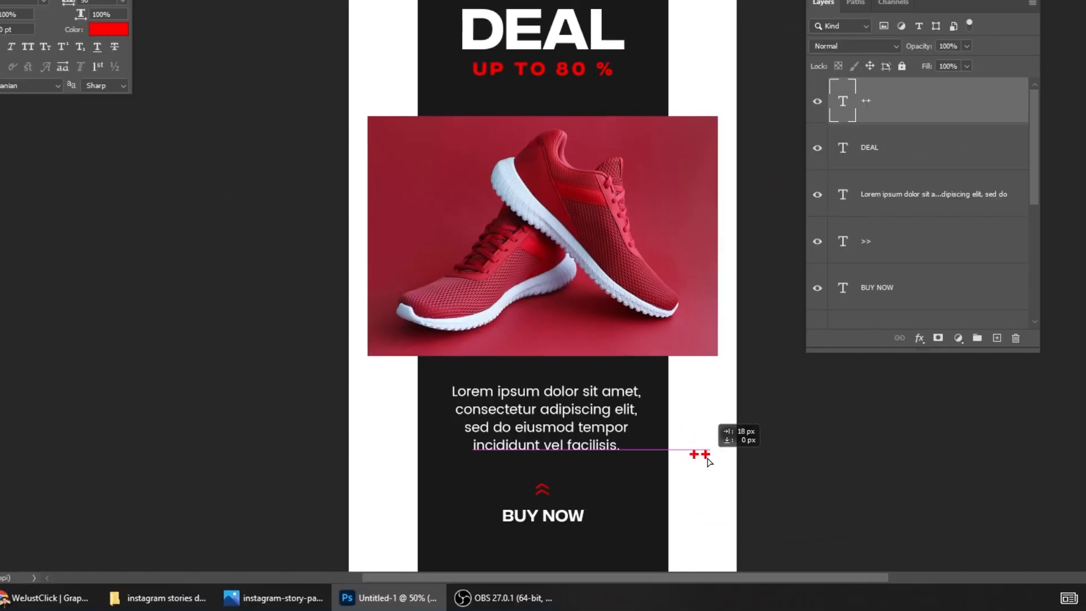
pyautogui.moveTo(706, 458); pyautogui.dragTo(713, 458)
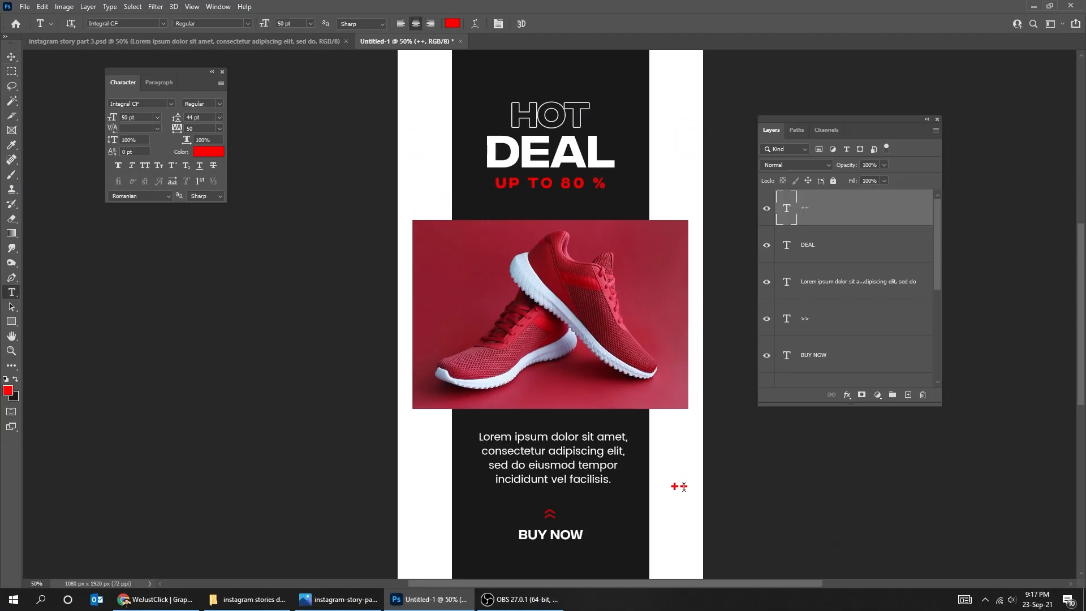
# - Repeat "++" on two more lines of the text and place a copy of the three-row block on the upper left white strip
pyautogui.doubleClick(684, 486)
pyautogui.hotkey('ctrl', 'c')
pyautogui.click(689, 487)
pyautogui.press('Return')
pyautogui.hotkey('ctrl', 'v')
pyautogui.press('Return')
pyautogui.hotkey('ctrl', 'v')
pyautogui.hotkey('ctrl', 'Return')
pyautogui.press('v')
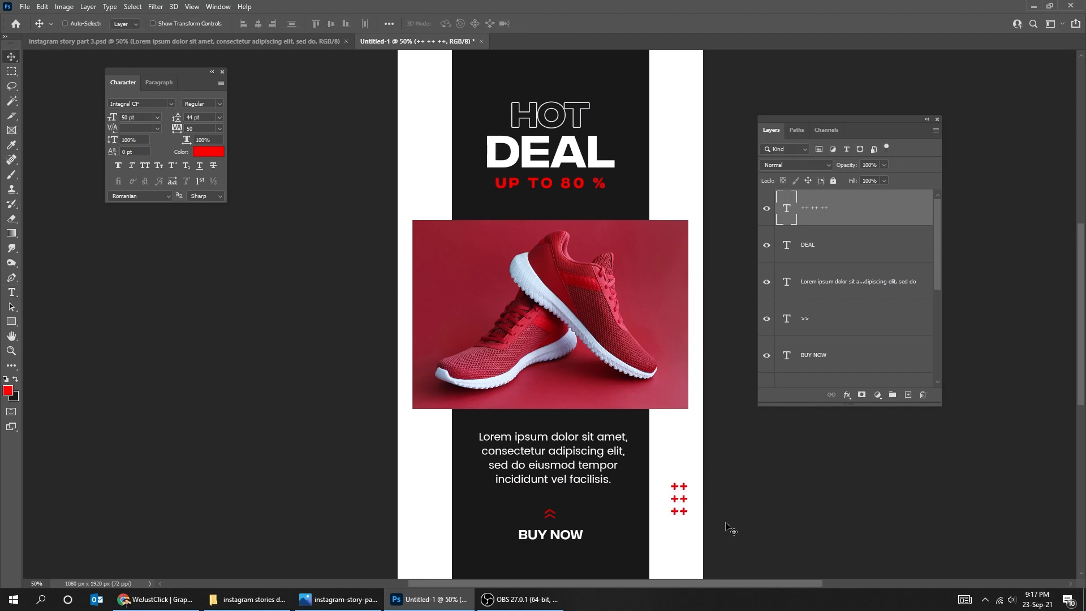
pyautogui.moveTo(682, 501); pyautogui.dragTo(417, 141)
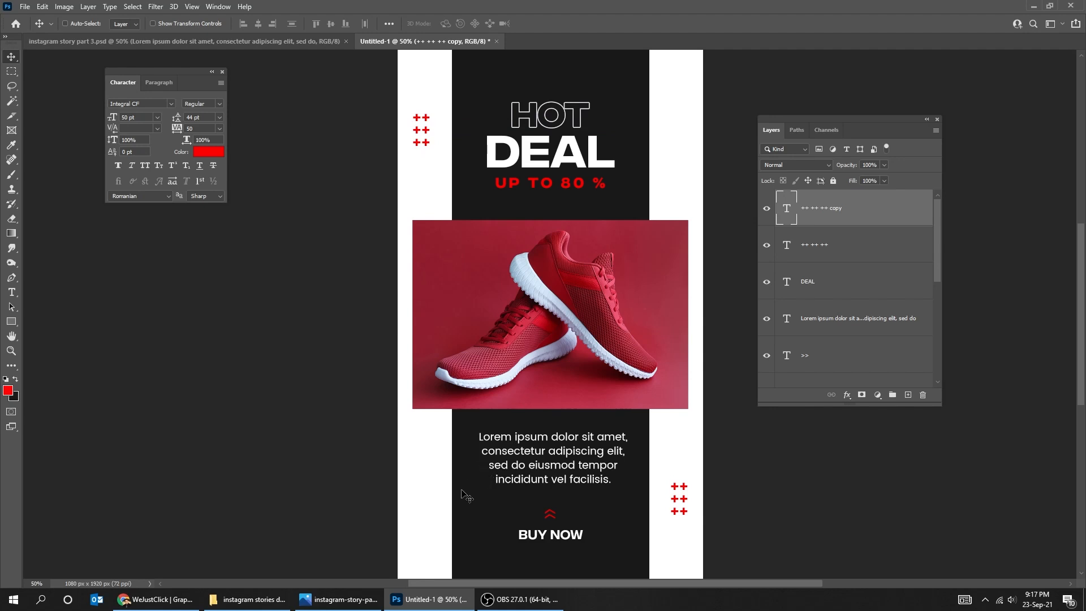
# - Add the text "LIMITED" on the left white strip below the photo and rotate it 90° clockwise
pyautogui.press('t')
pyautogui.click(417, 463)
pyautogui.write('LIMITED')
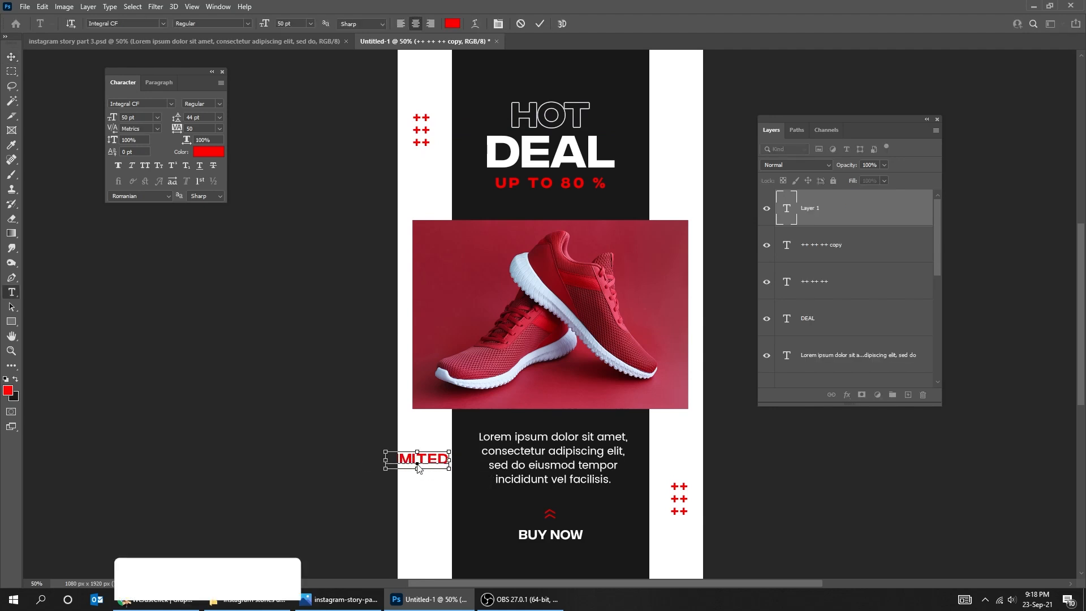
pyautogui.hotkey('ctrl', 'Return')
pyautogui.hotkey('ctrl', 't')
pyautogui.moveTo(467, 500); pyautogui.dragTo(405, 531)
pyautogui.press('Return')
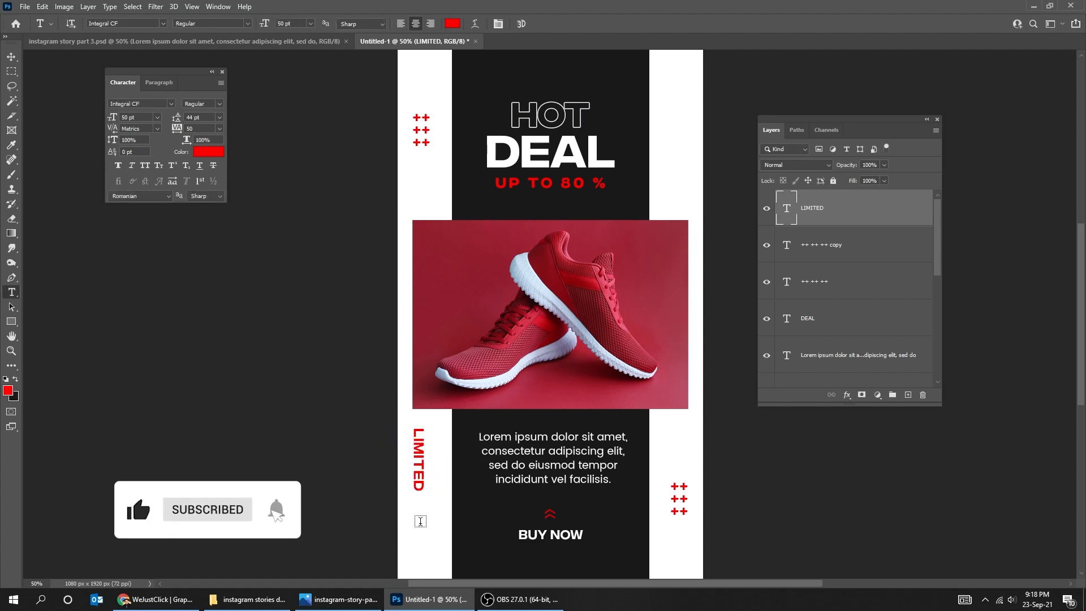
# - Move the vertical "LIMITED" text down 20 px and right 2 px within the white strip
pyautogui.press('v')
pyautogui.moveTo(424, 524); pyautogui.dragTo(425, 531)
pyautogui.hotkey('shift', 'Down')
pyautogui.hotkey('shift', 'Down')
pyautogui.press('Right')
pyautogui.press('Right')
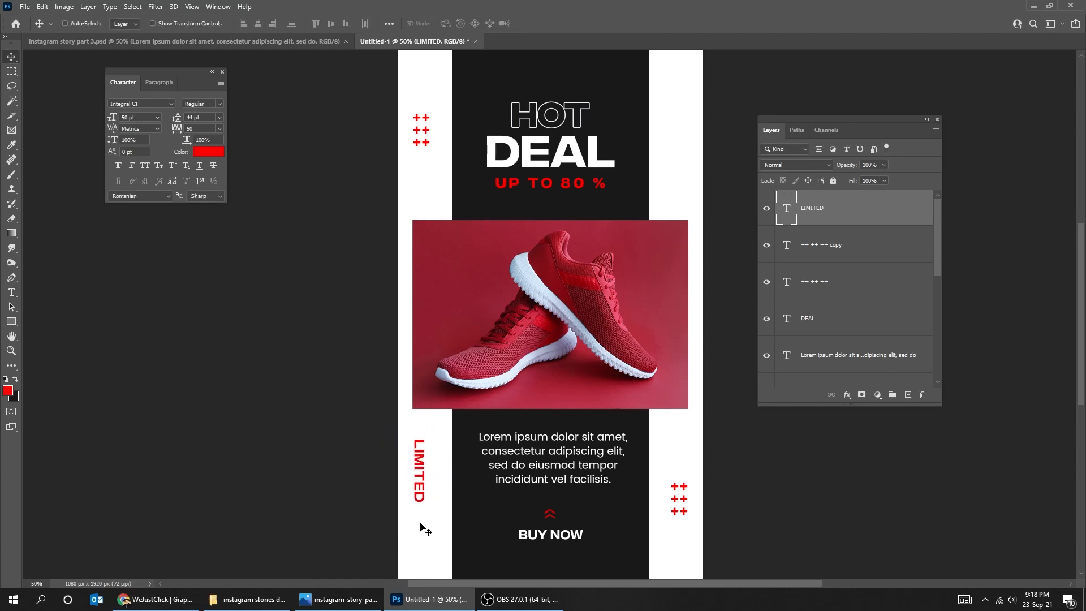
# - Recolour the "LIMITED" text near-black
pyautogui.click(209, 154)
pyautogui.click(741, 406)
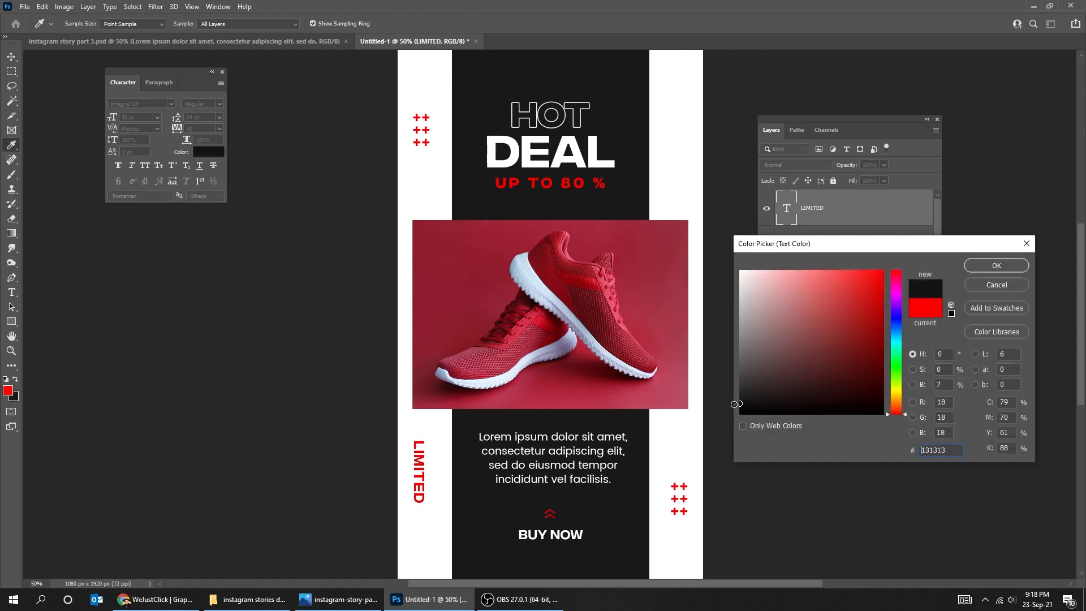
pyautogui.click(976, 271)
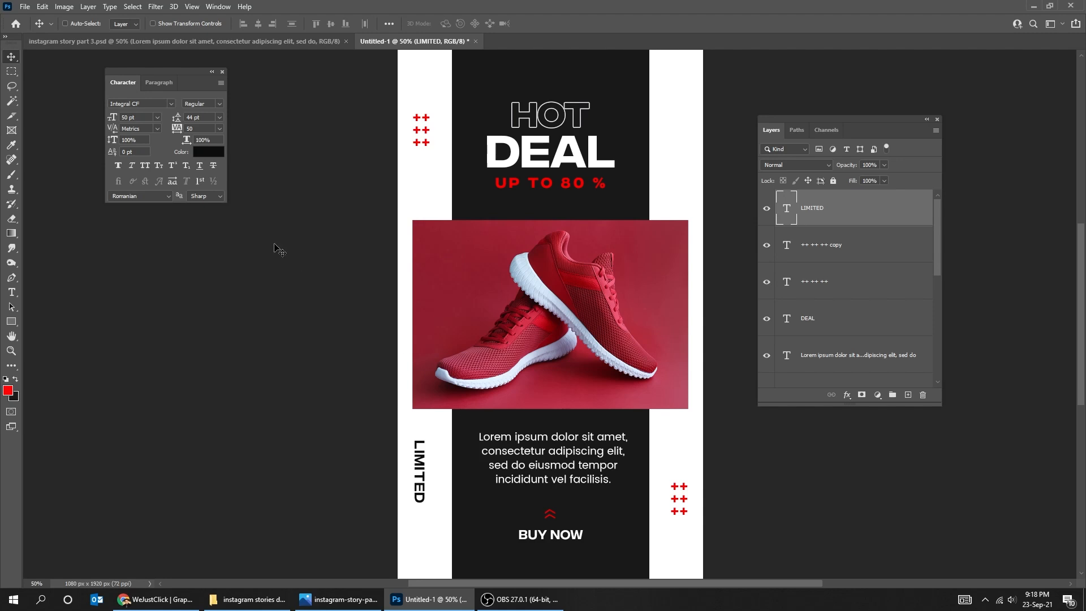
# - Match the "LIMITED" text's colour to the dark central strip, #191919, and set its size to 44 pt and tracking to 100
pyautogui.click(209, 151)
pyautogui.click(467, 420)
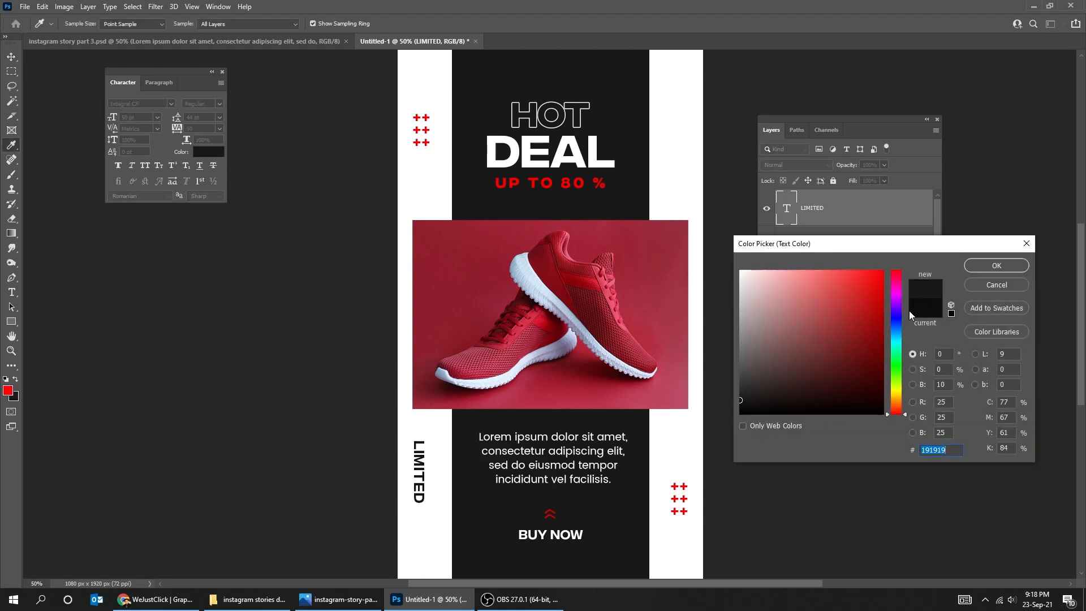
pyautogui.click(980, 268)
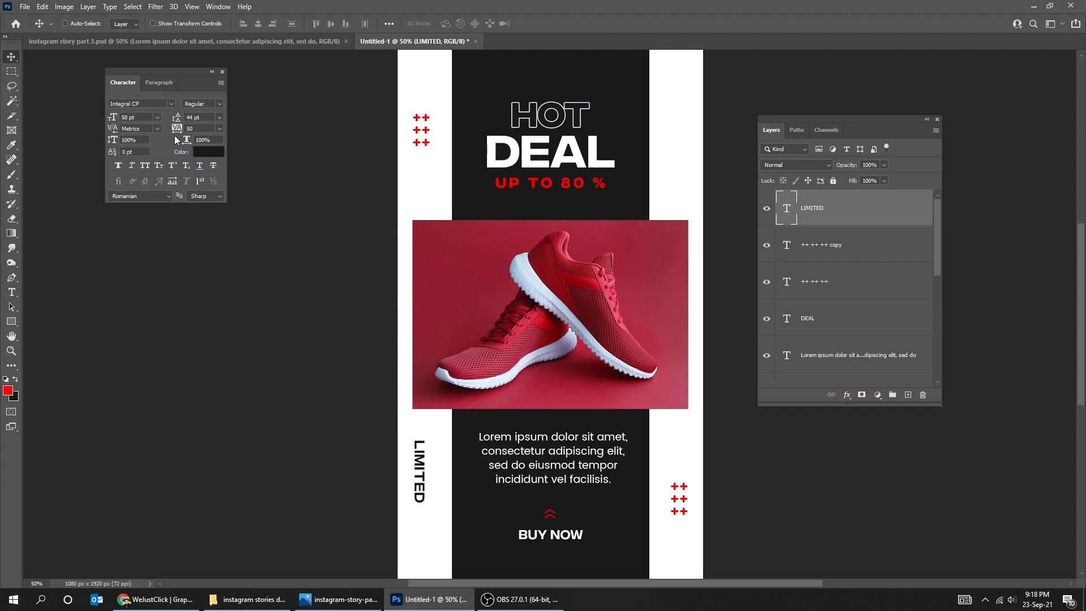
pyautogui.press('Return')
pyautogui.press('Return')
# - Add a drop shadow to the shoe photo with 50% opacity, a 108° angle, 40 px distance and 32 px size
pyautogui.rightClick(587, 349)
pyautogui.click(595, 350)
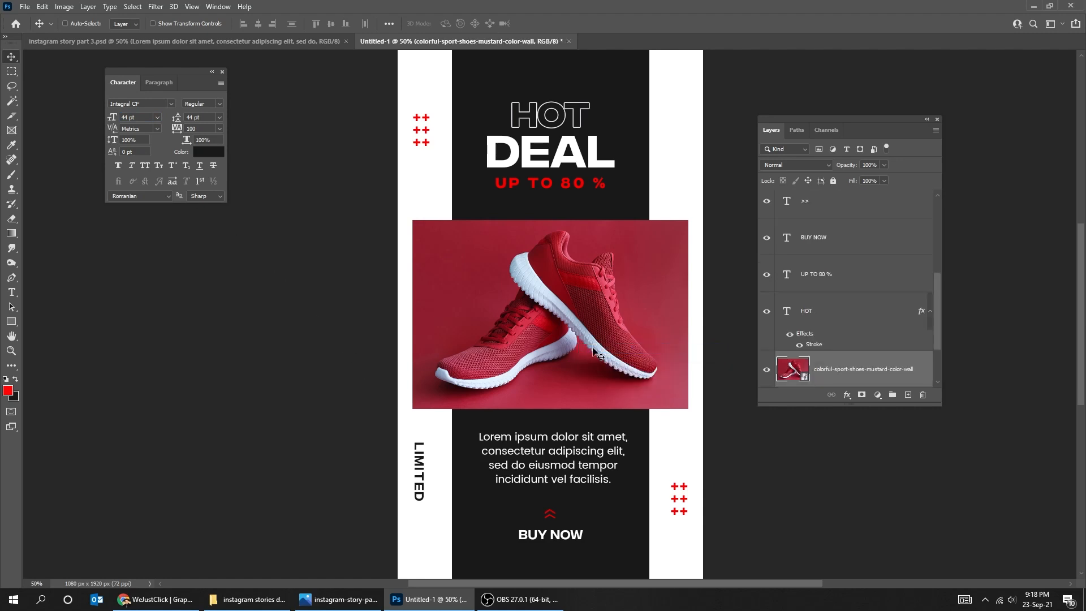
pyautogui.moveTo(831, 131); pyautogui.dragTo(802, 108)
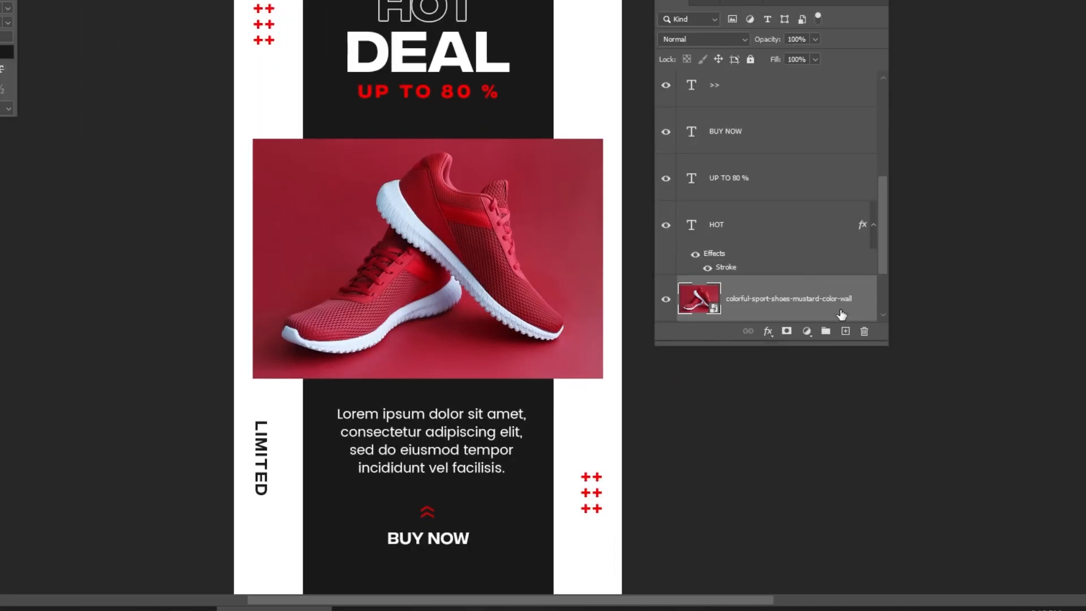
pyautogui.click(764, 335)
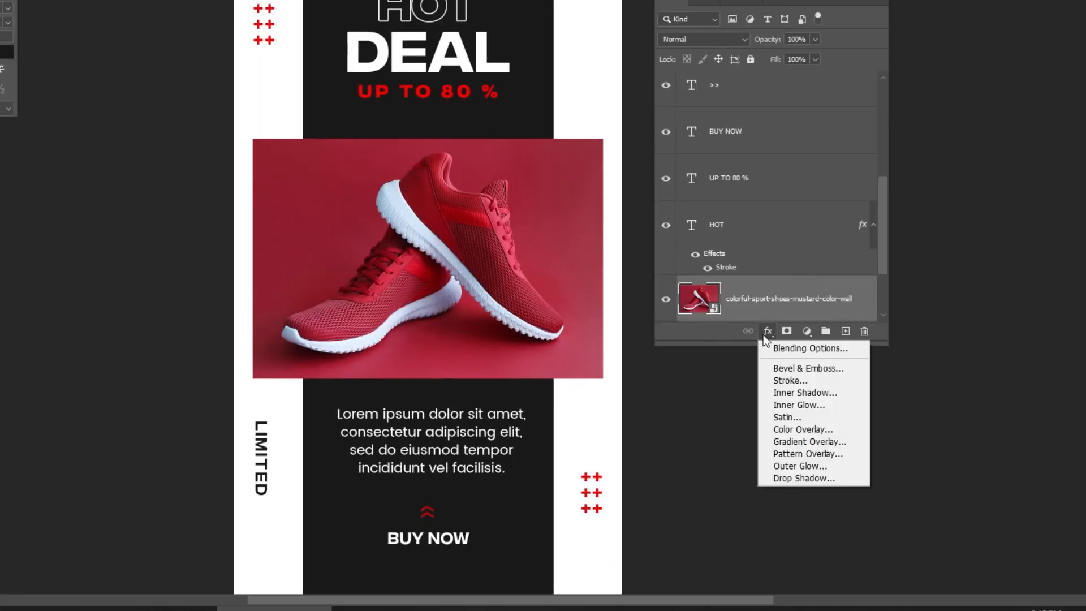
pyautogui.click(790, 478)
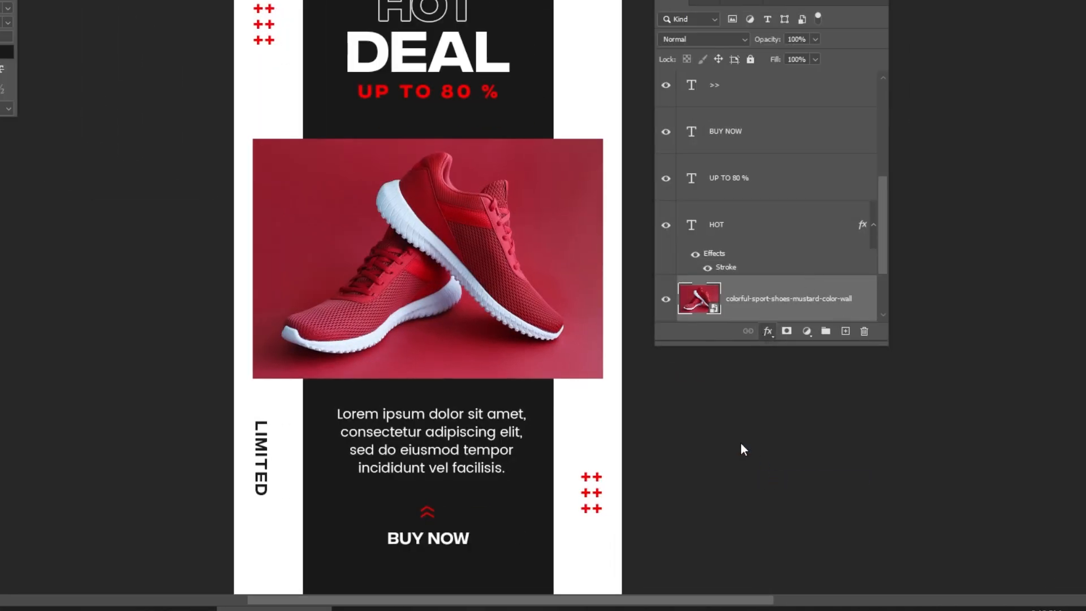
pyautogui.moveTo(481, 169); pyautogui.dragTo(621, 13)
pyautogui.click(825, 82)
pyautogui.write('50')
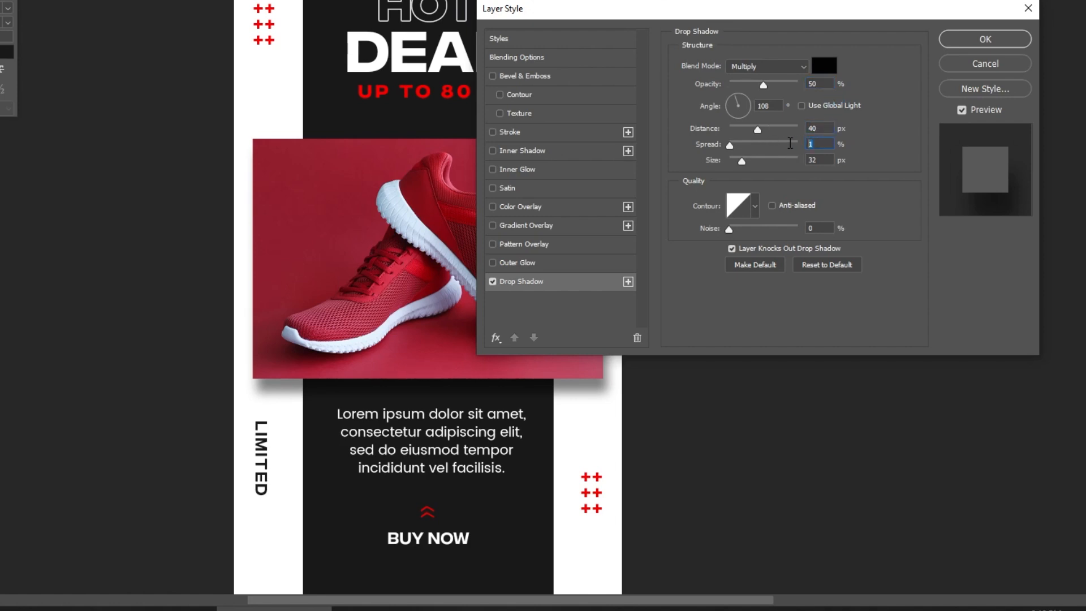
pyautogui.click(824, 160)
pyautogui.doubleClick(775, 106)
pyautogui.write('108')
pyautogui.click(964, 39)
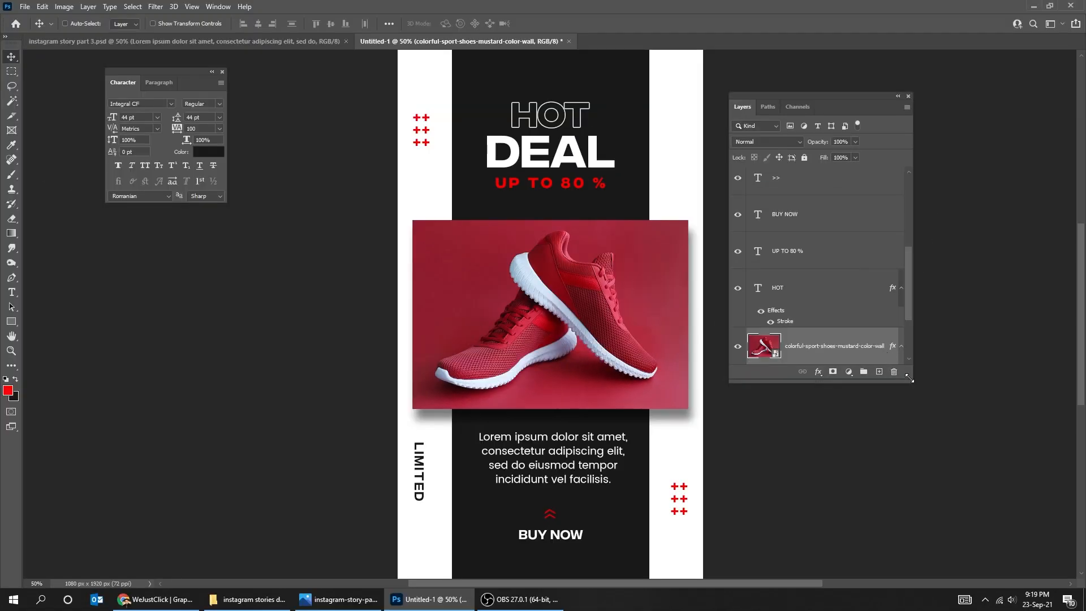
# - Enlarge the layer list and collapse the effects of the "HOT" and shoe photo layers
pyautogui.moveTo(909, 378); pyautogui.dragTo(899, 461)
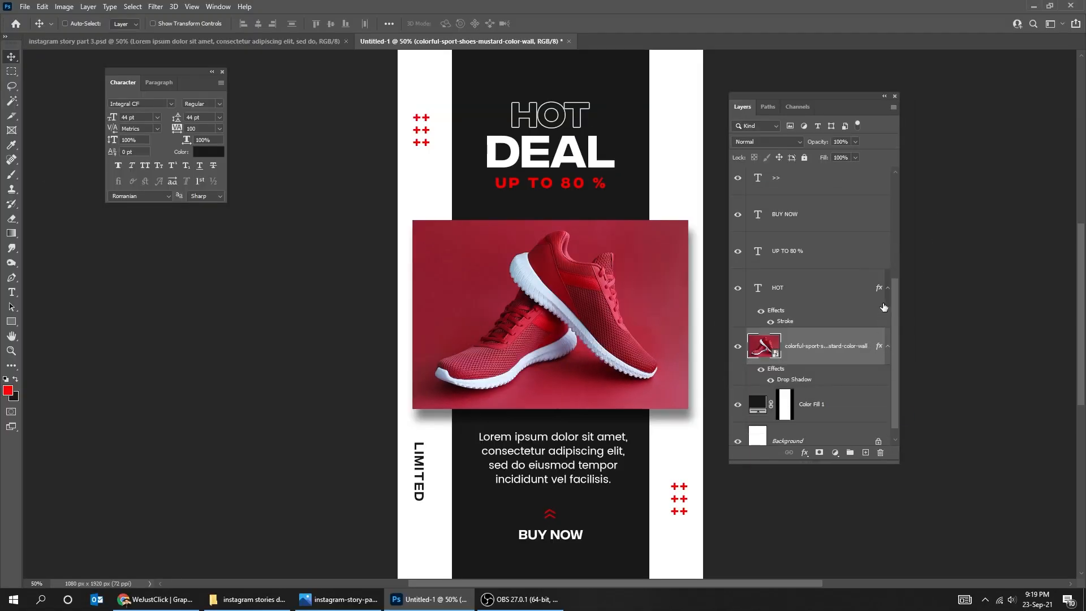
pyautogui.click(888, 289)
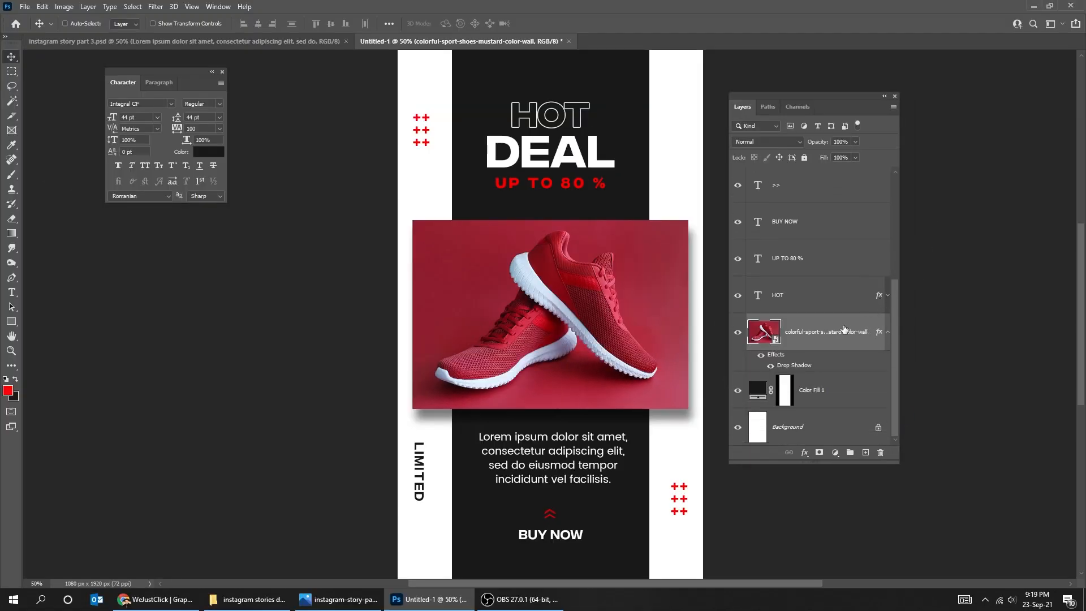
pyautogui.click(888, 333)
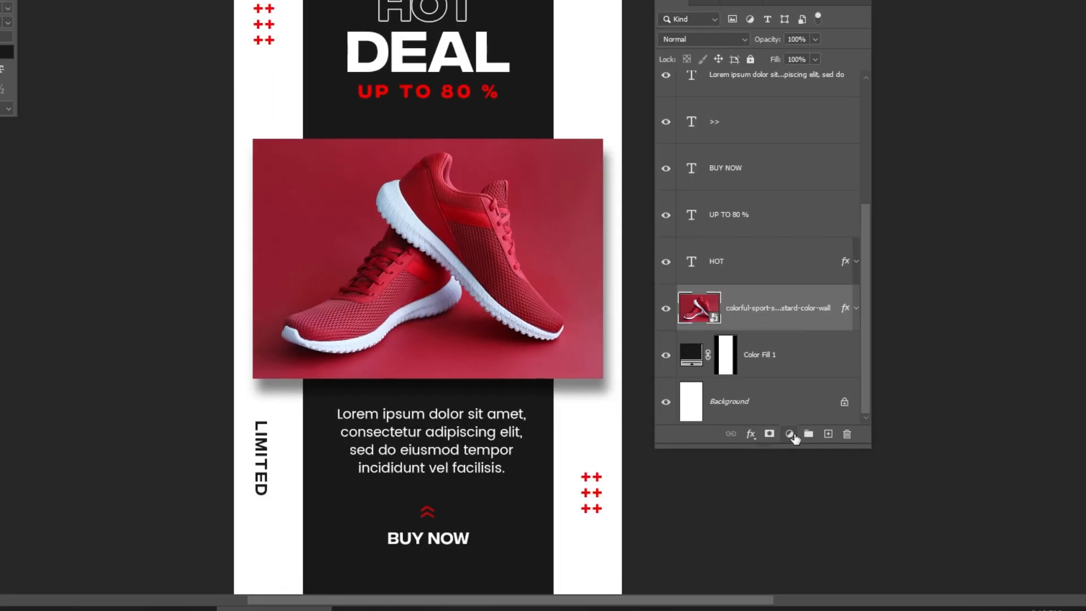
# - Add a Hue/Saturation adjustment above the shoe photo with Saturation +100 and clip it to the photo layer
pyautogui.click(835, 453)
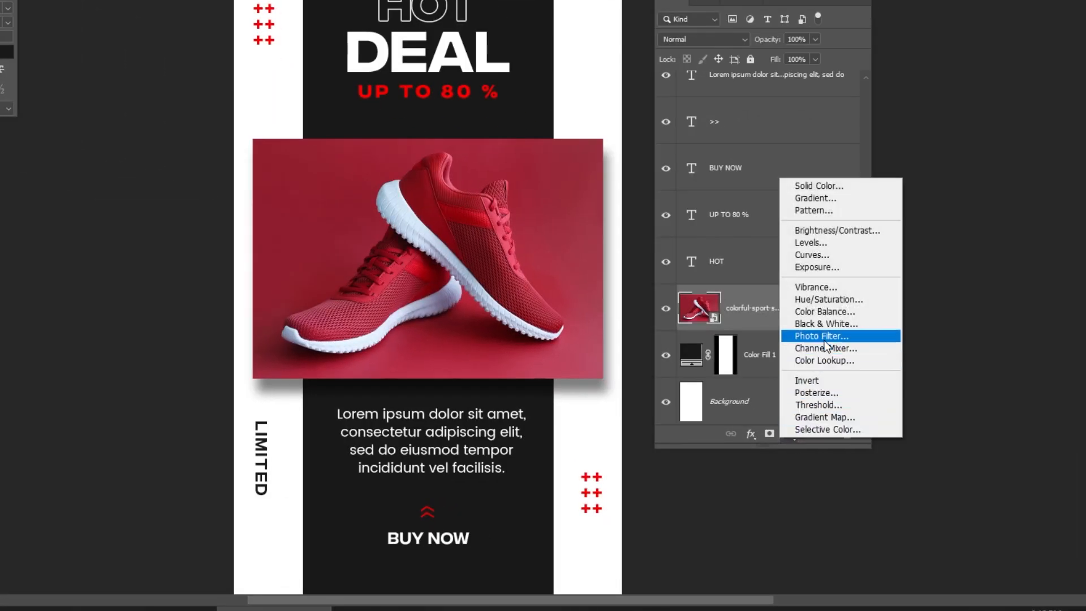
pyautogui.click(843, 299)
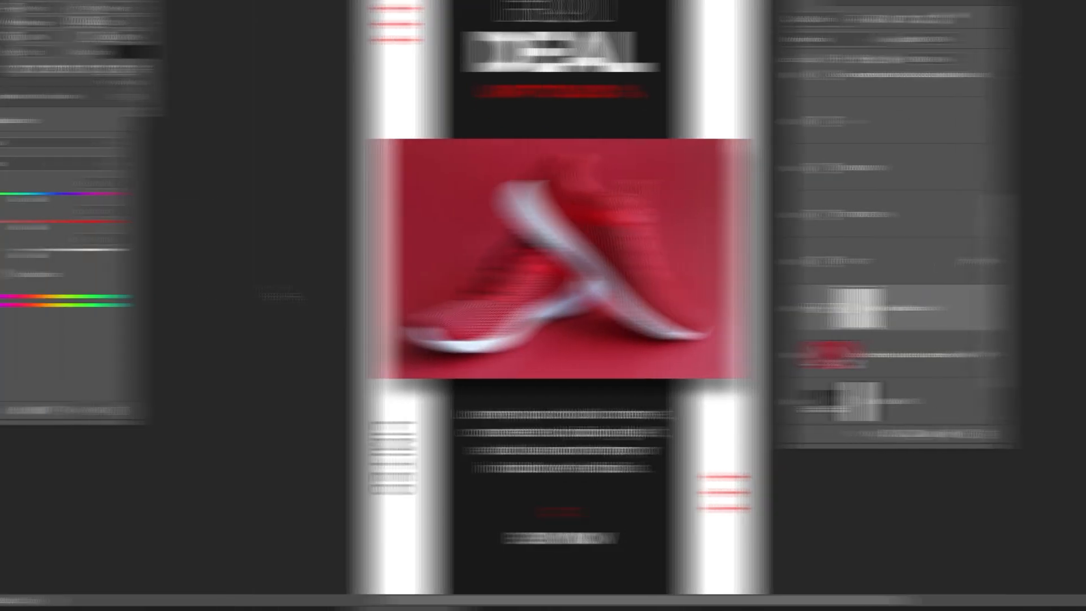
pyautogui.moveTo(127, 81); pyautogui.dragTo(315, 92)
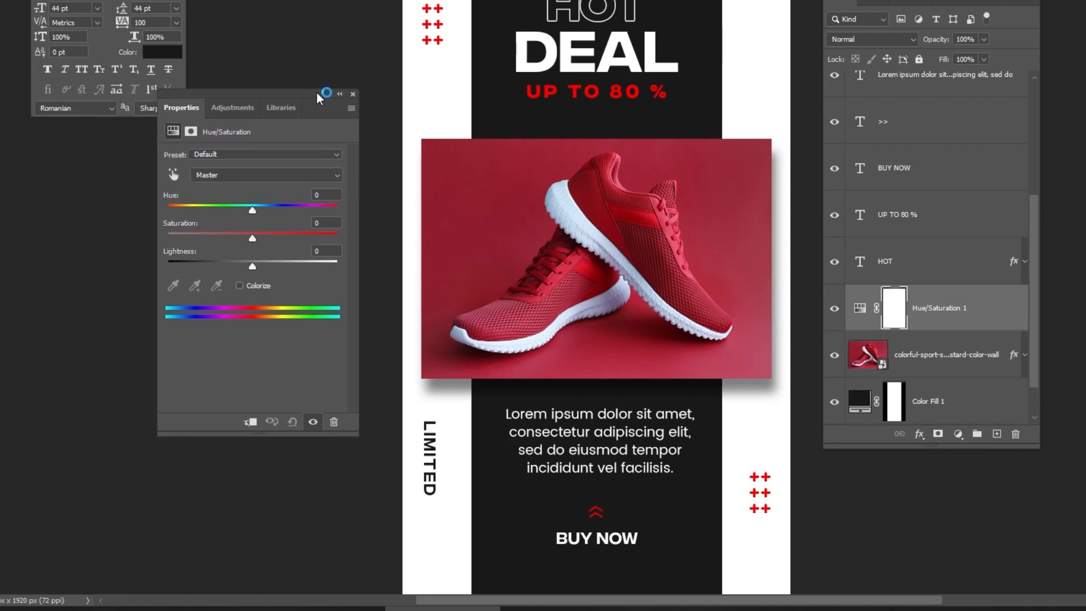
pyautogui.moveTo(253, 239); pyautogui.dragTo(367, 232)
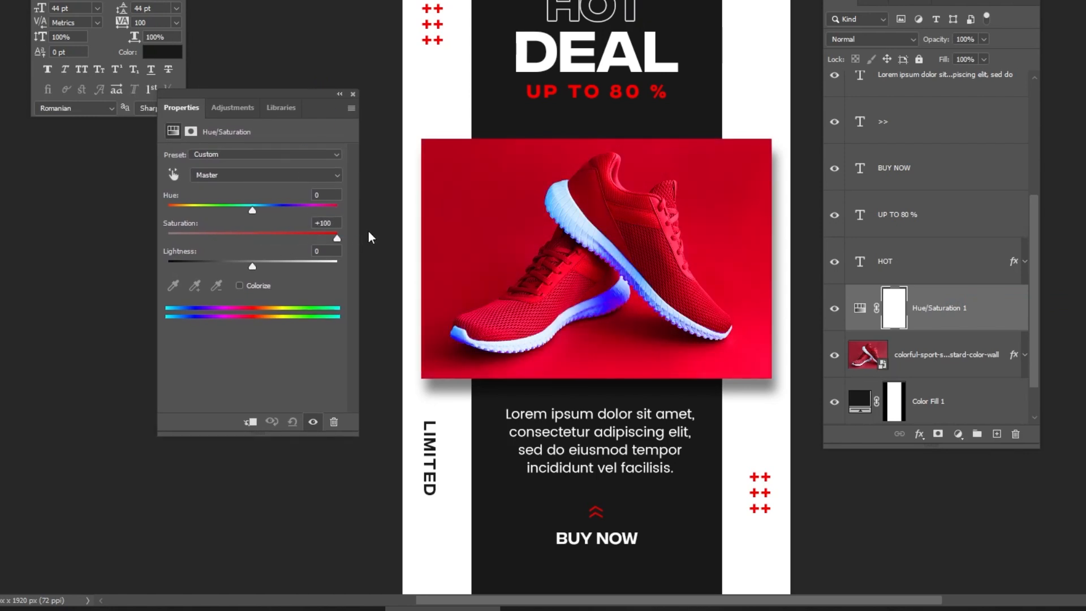
pyautogui.click(250, 423)
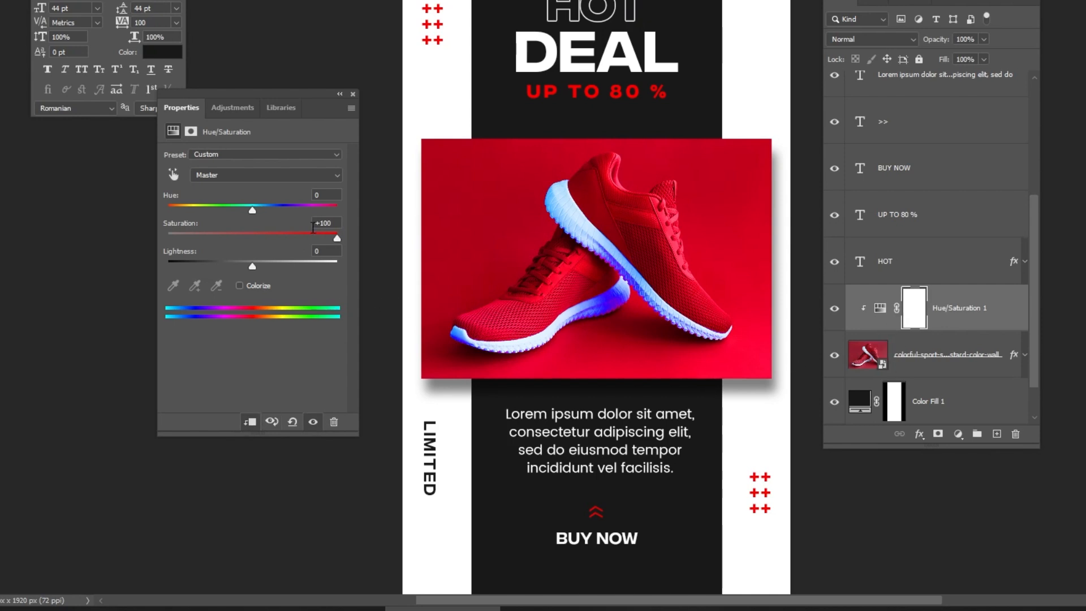
pyautogui.click(352, 94)
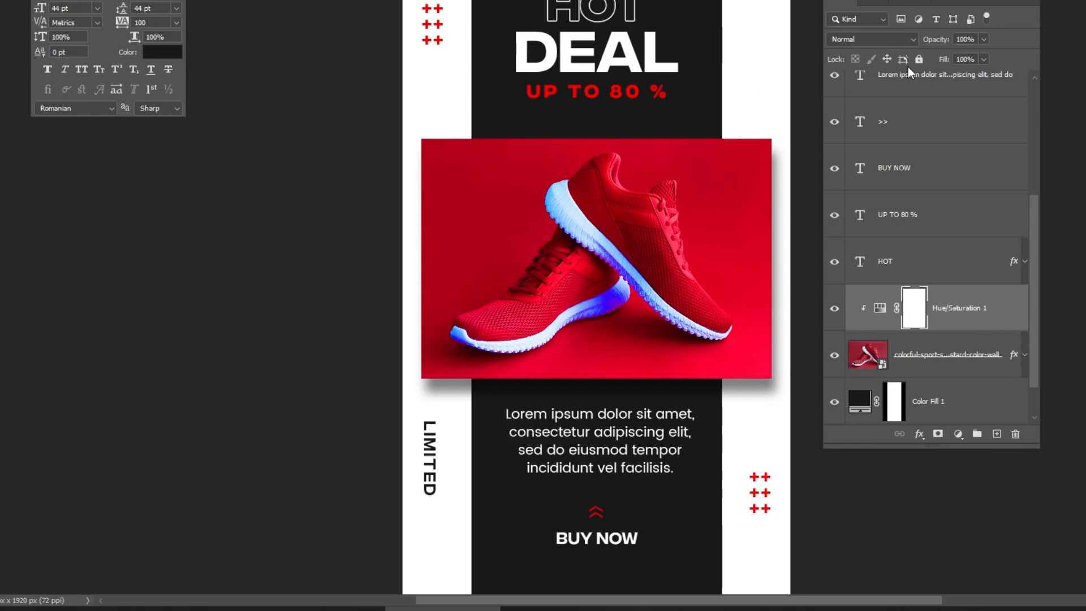
# - Set the Hue/Saturation adjustment above the shoe photo to Color Burn blending with 6% fill
pyautogui.click(885, 41)
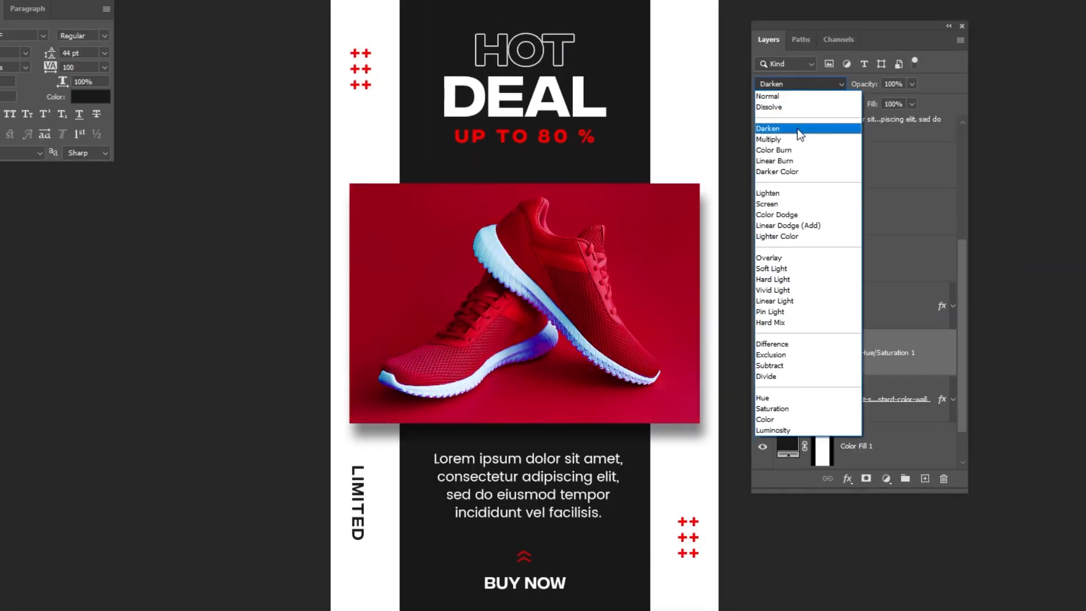
pyautogui.click(798, 148)
pyautogui.click(906, 105)
pyautogui.write('6')
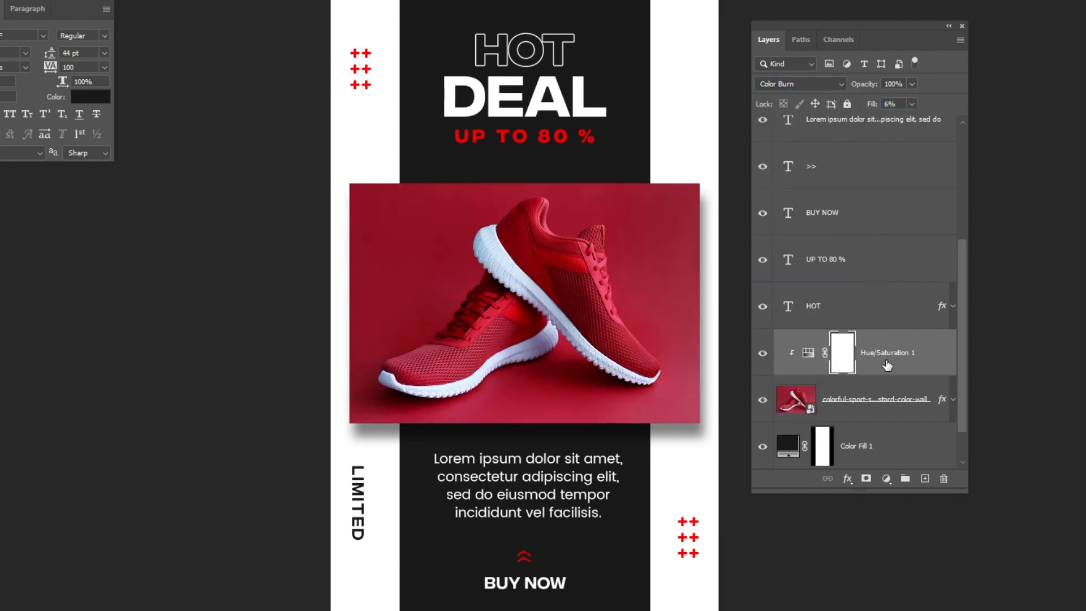
# - Duplicate the Hue/Saturation adjustment and set the copy to Color Dodge blending with 5% fill
pyautogui.moveTo(887, 365); pyautogui.dragTo(925, 478)
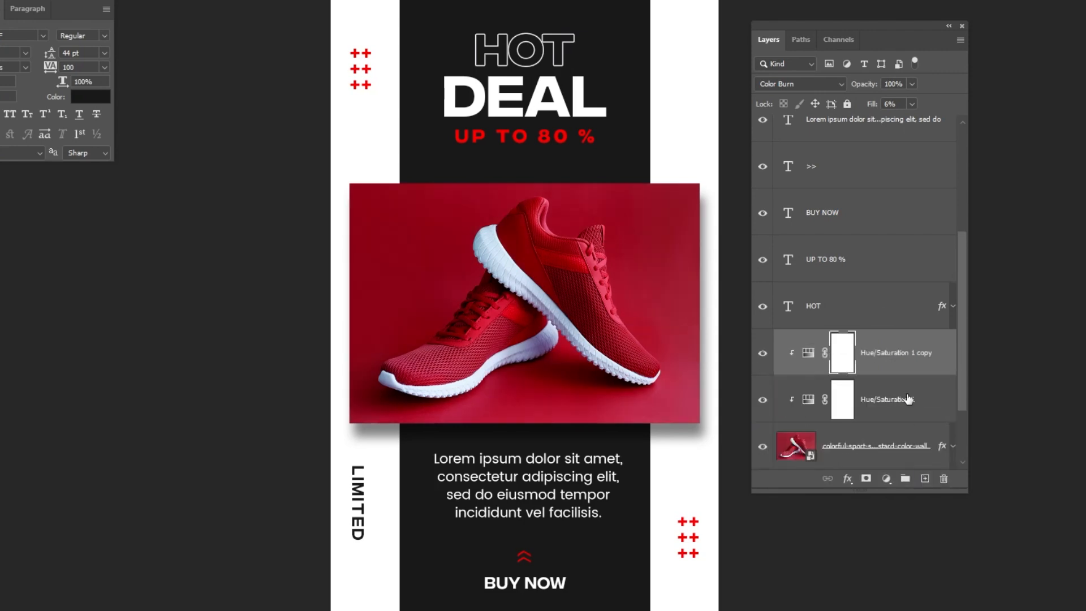
pyautogui.click(894, 362)
pyautogui.click(806, 86)
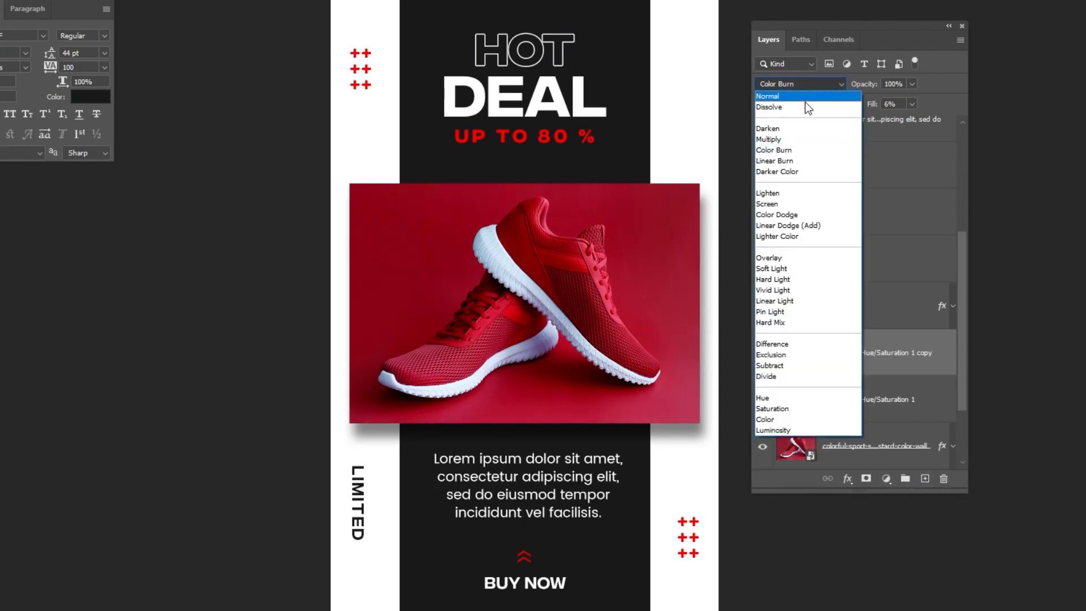
pyautogui.click(800, 210)
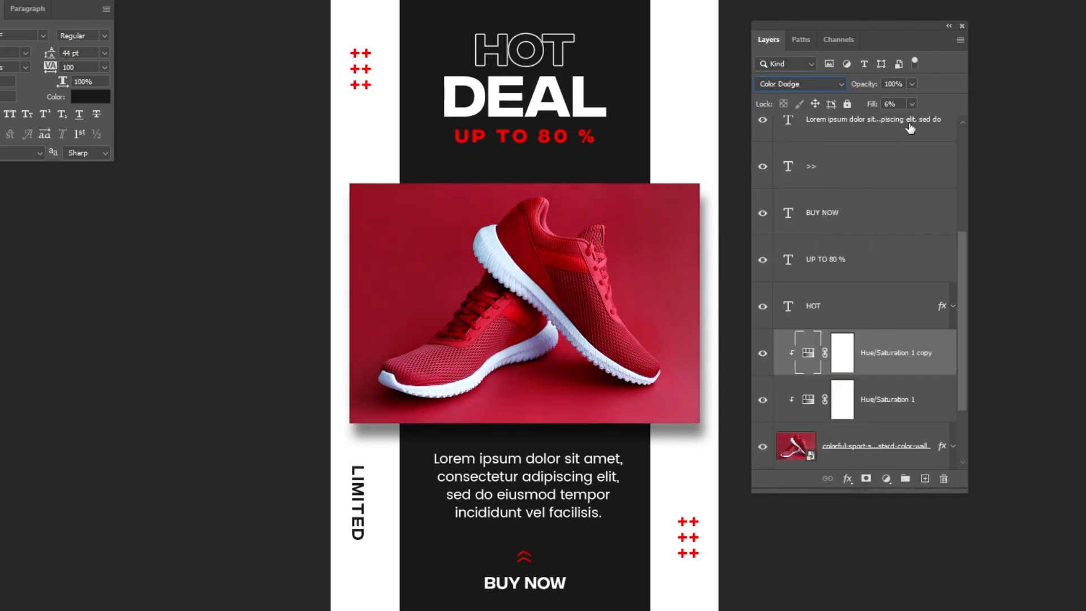
pyautogui.click(891, 103)
pyautogui.press('Return')
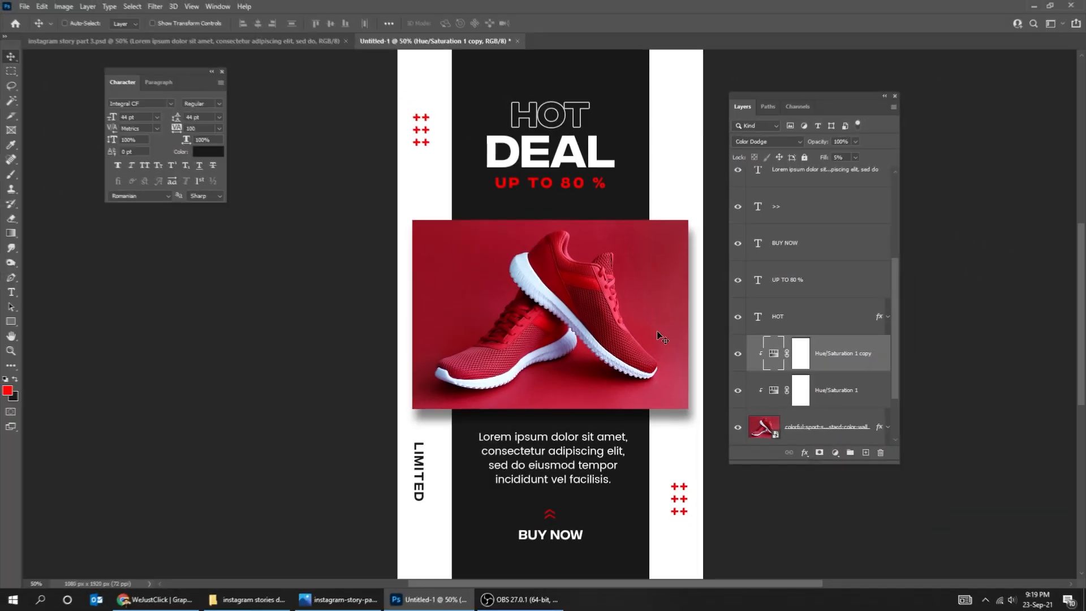
# - Group the shoe photo with its two Hue/Saturation adjustments and name the group SHOES
pyautogui.click(830, 428)
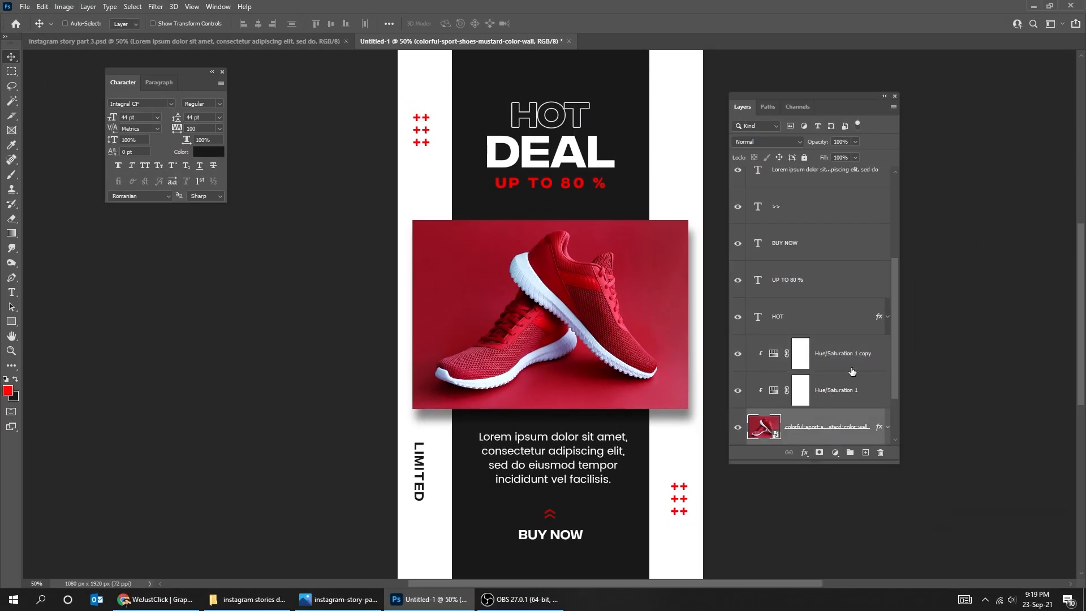
pyautogui.keyDown('shift'); pyautogui.click(847, 361); pyautogui.keyUp('shift')
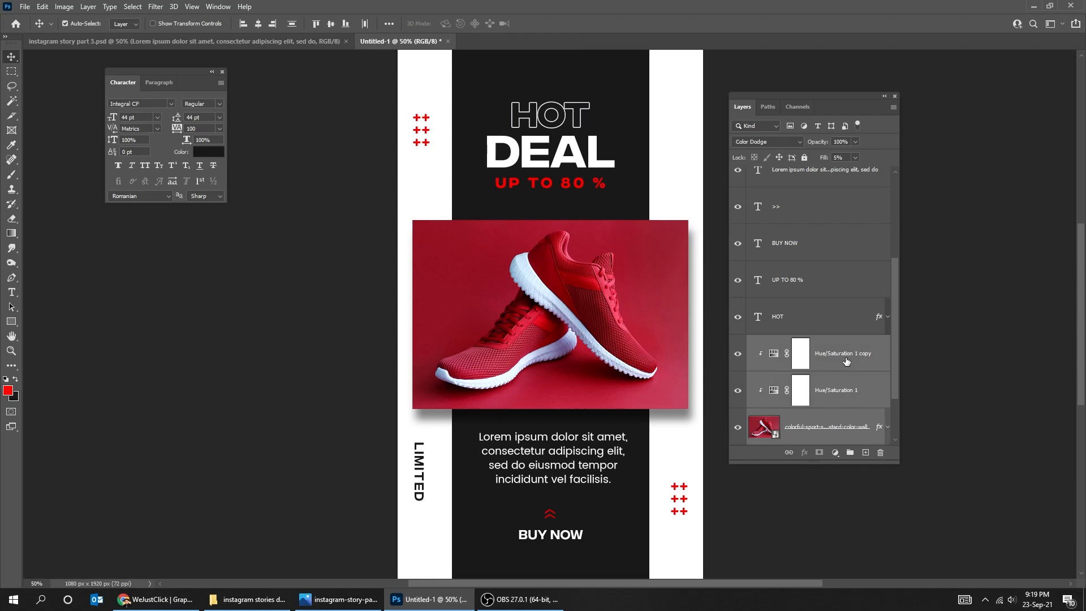
pyautogui.hotkey('ctrl', 'g')
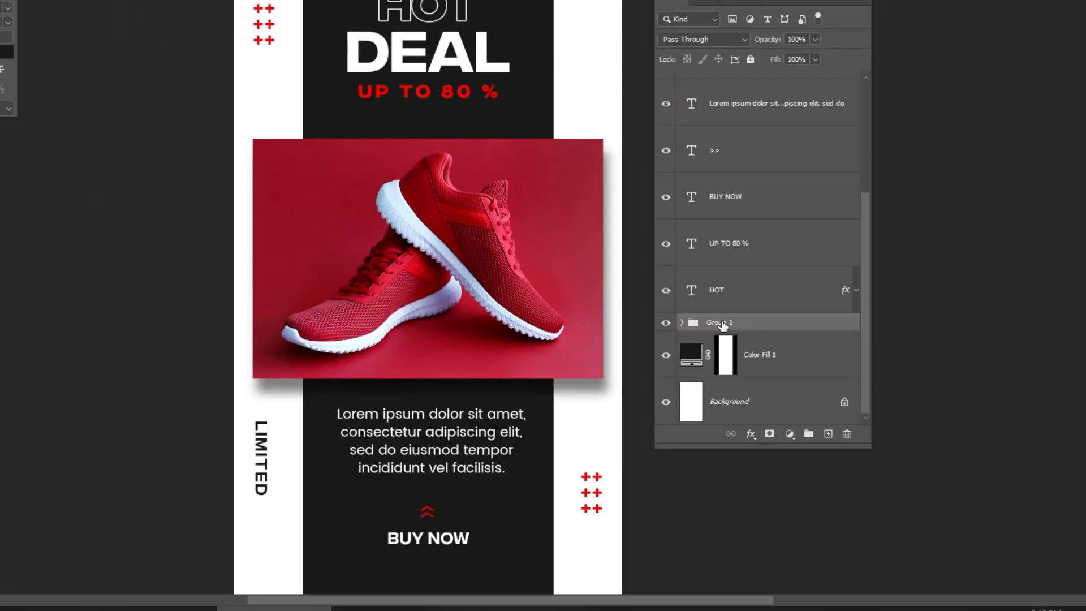
pyautogui.doubleClick(724, 322)
pyautogui.write('SHOES')
pyautogui.press('Return')
# - Give the SHOES group a red colour label and move the layer list farther from the artwork
pyautogui.rightClick(734, 324)
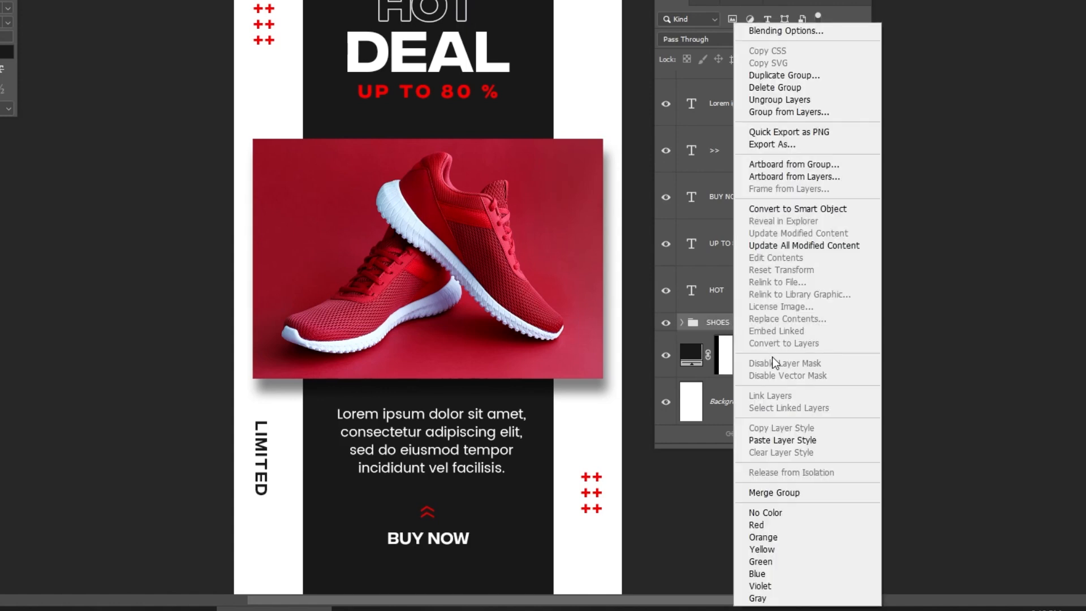
pyautogui.click(795, 524)
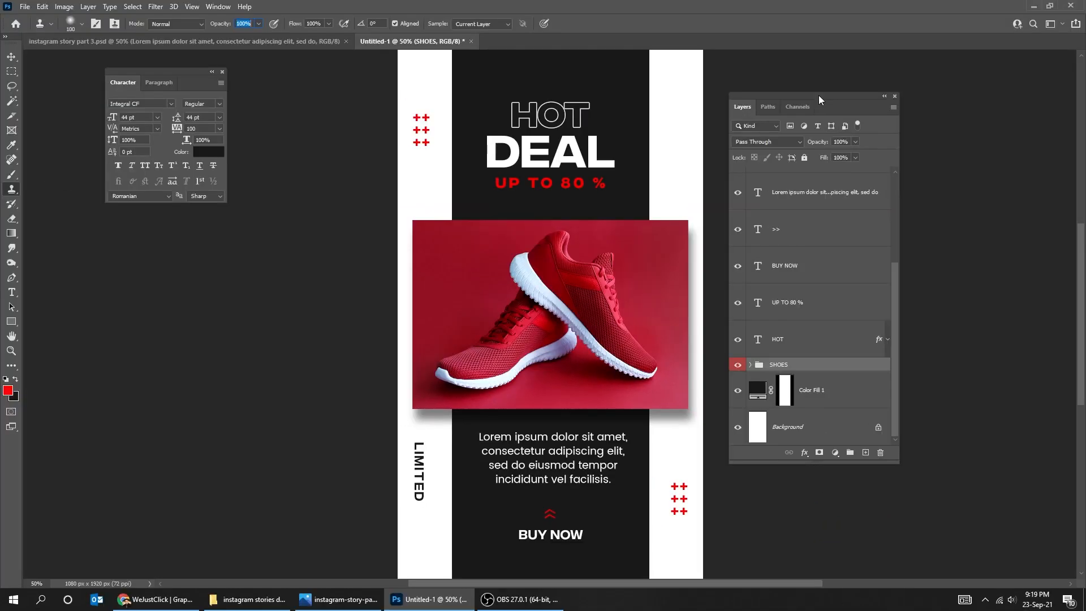
pyautogui.moveTo(819, 95); pyautogui.dragTo(856, 89)
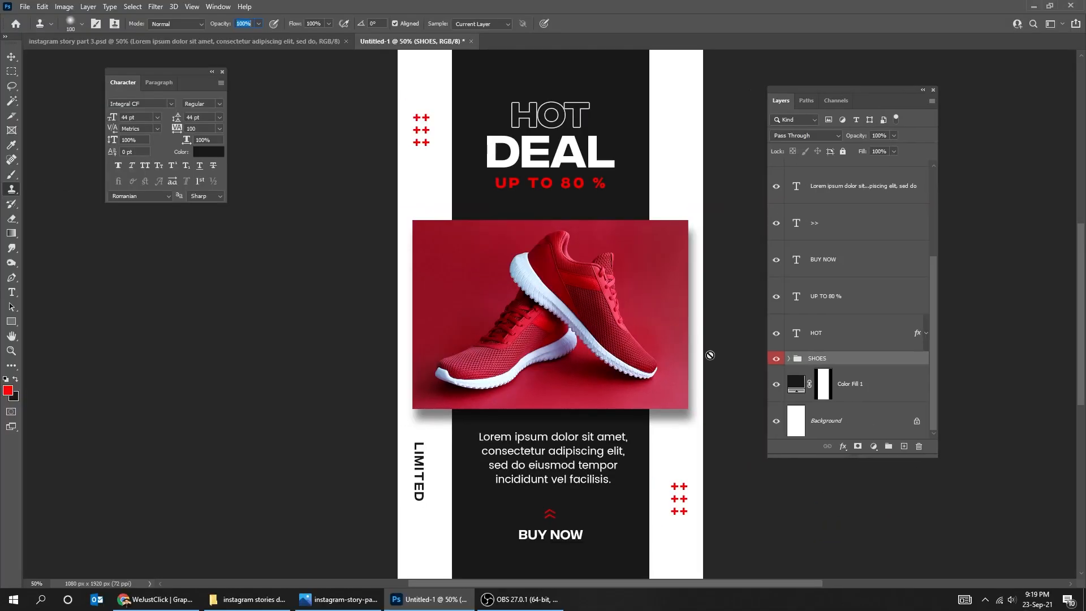
# - Switch to the Move tool and hide all panels to examine the whole story design
pyautogui.click(711, 378)
pyautogui.click(552, 233)
pyautogui.press('v')
pyautogui.press('Tab')
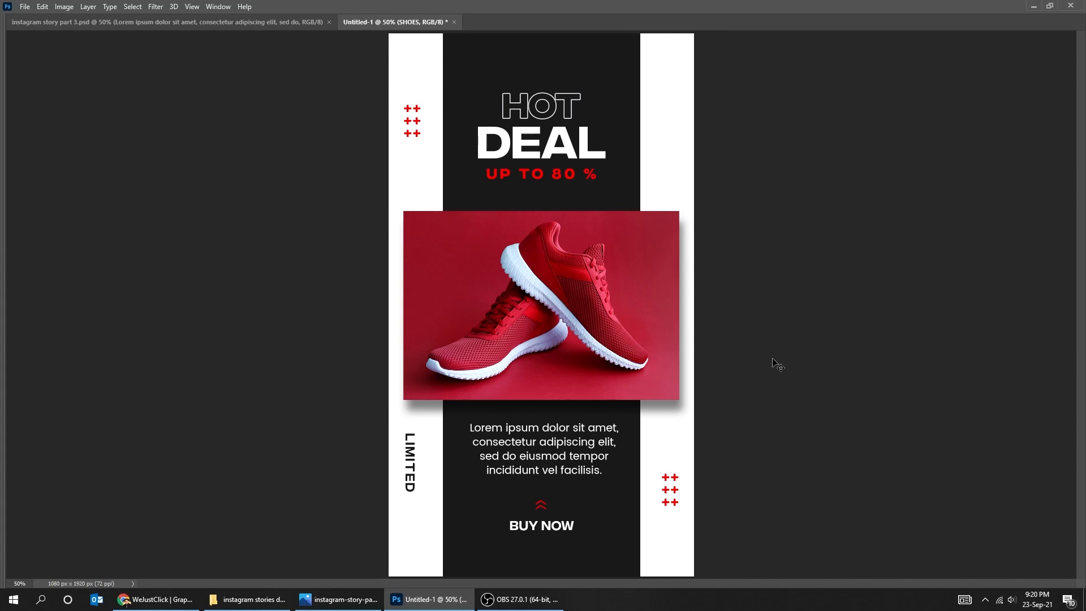
# - Set the workspace area around the canvas to the custom colour #ffffff
pyautogui.rightClick(765, 357)
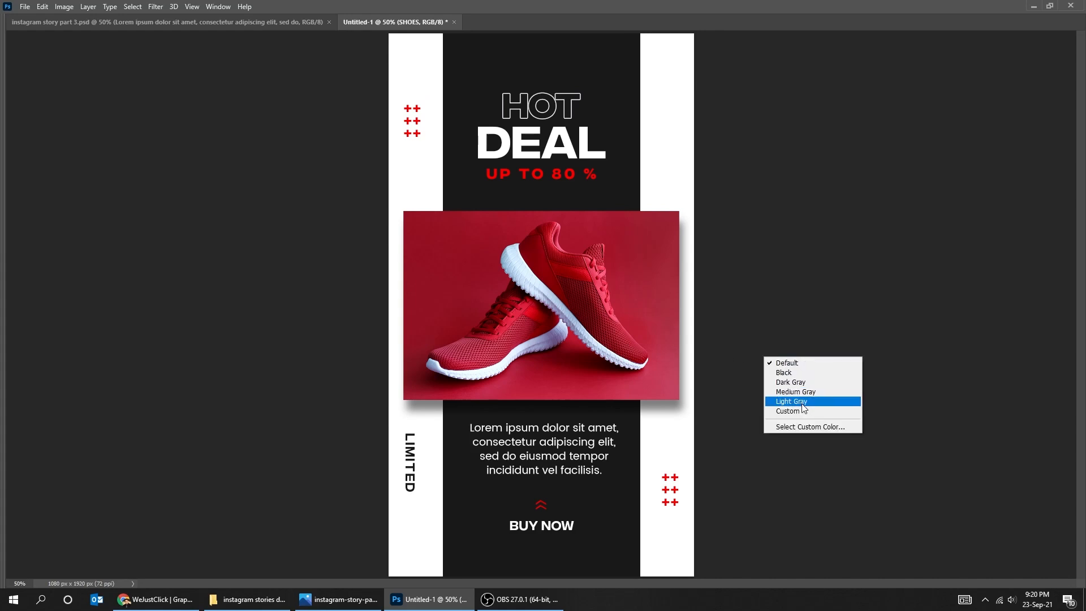
pyautogui.click(803, 426)
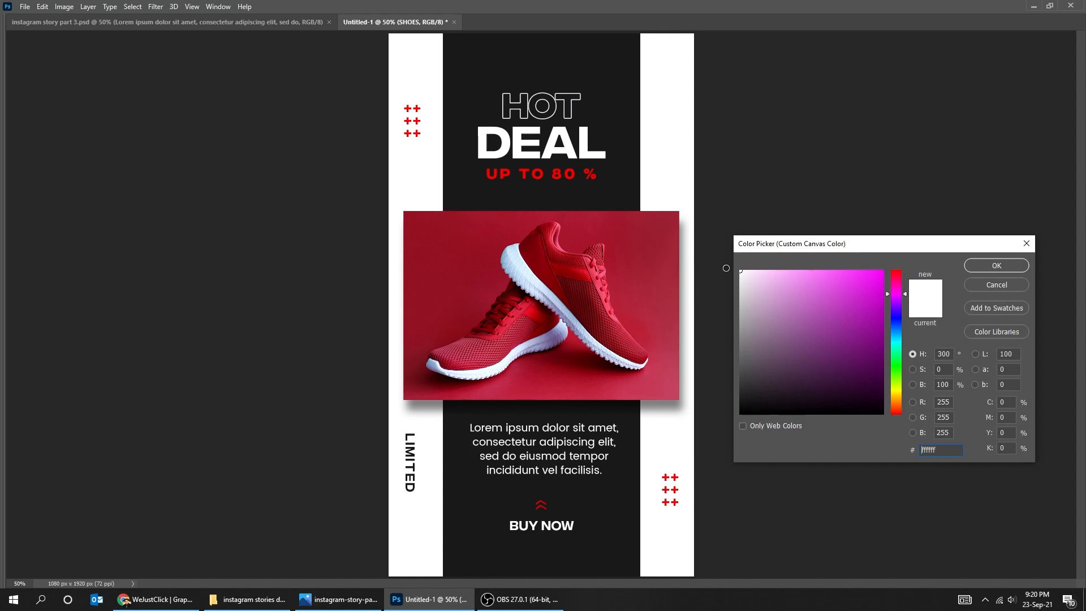
pyautogui.click(971, 266)
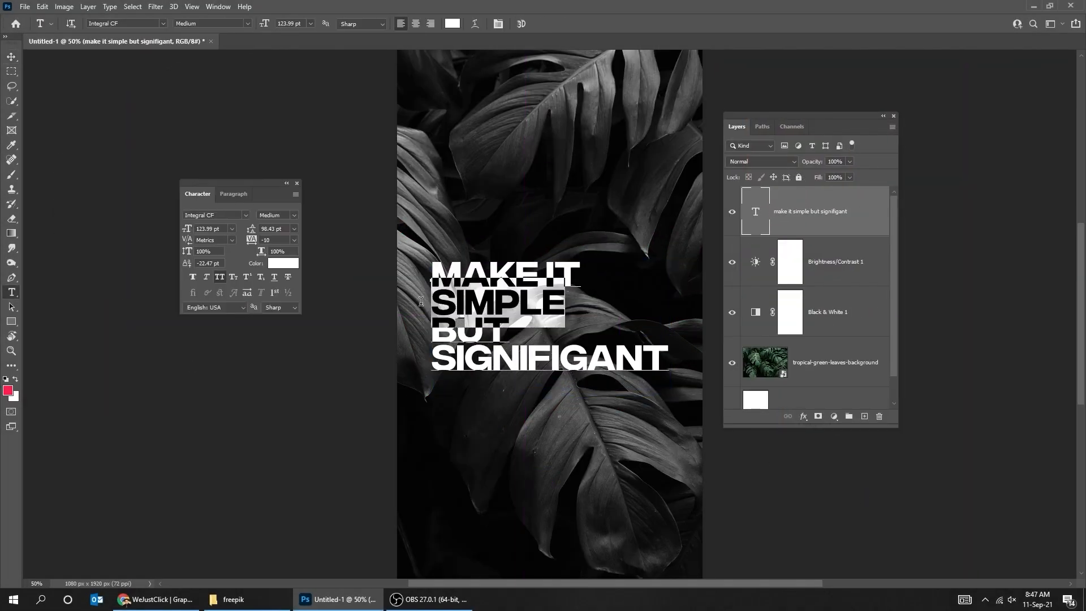
# - Select the entire canvas of the dark leaf design while the thin white rectangle frame's layer is active
pyautogui.click(138, 19)
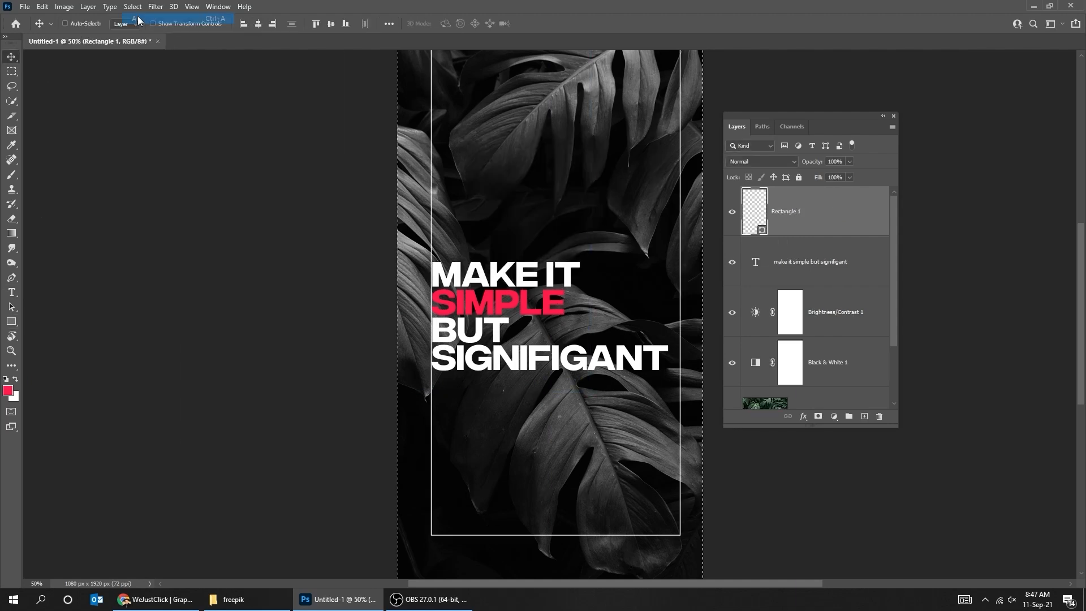